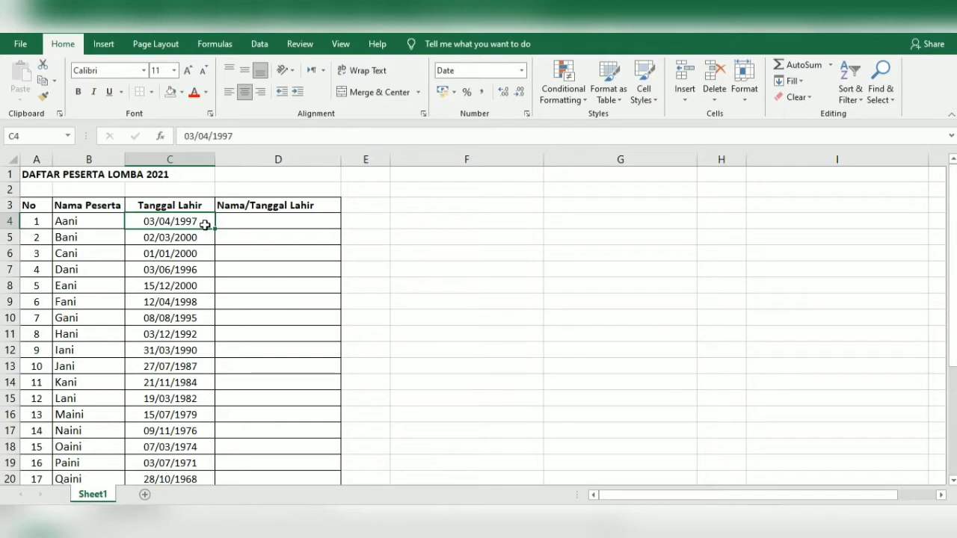
Try applying the Text number format to the birth date in C4, then undo it
click(521, 70)
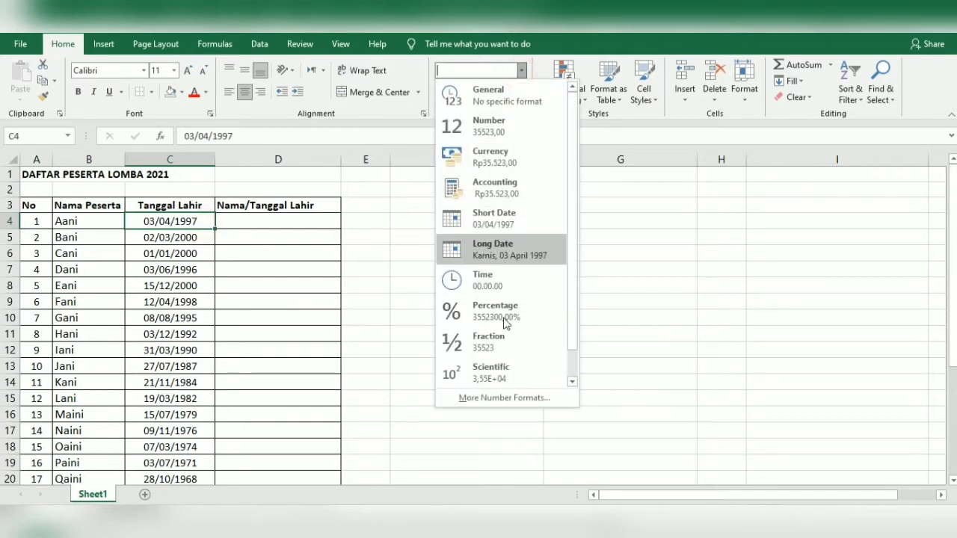
scroll(496, 369, down, 1)
click(493, 371)
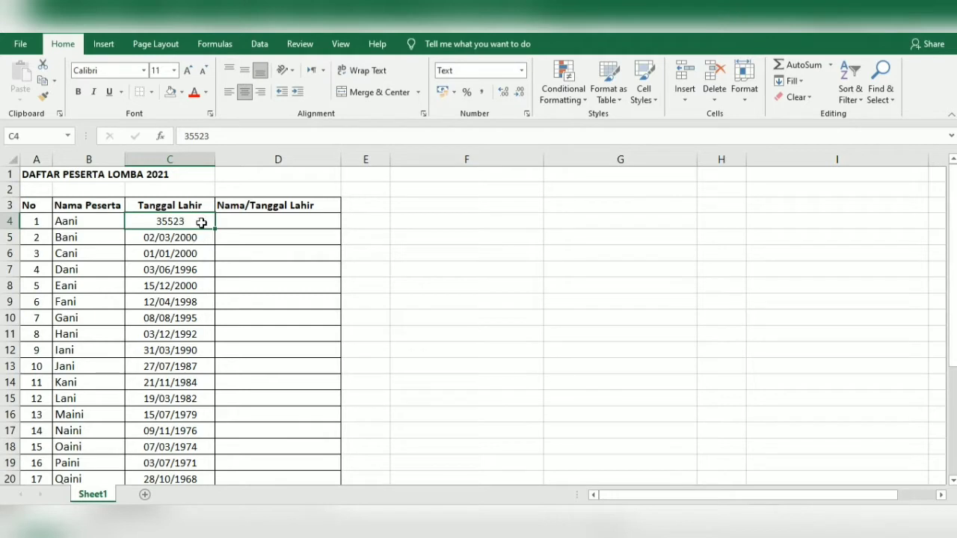
key(ctrl+z)
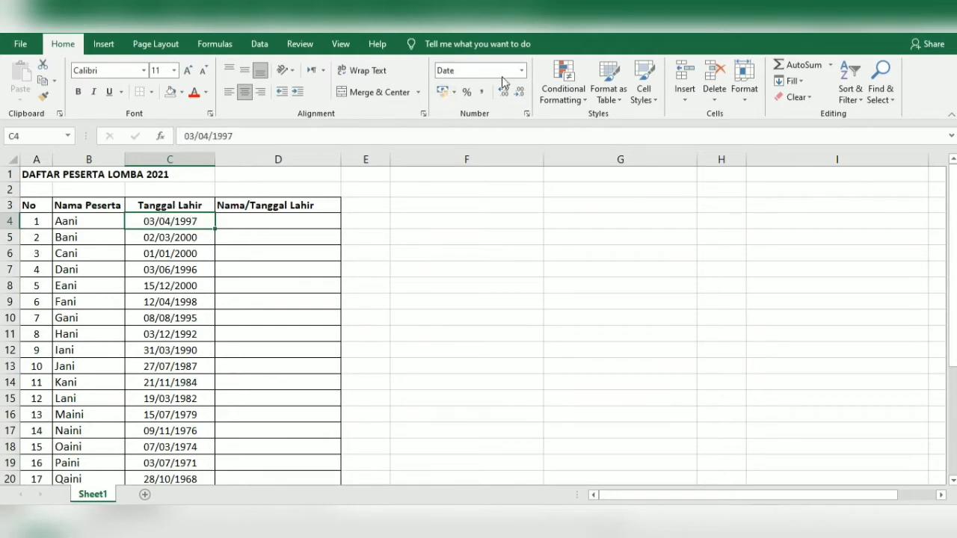
Test a =B4&C4 name-and-date join in D4, then delete it
click(226, 203)
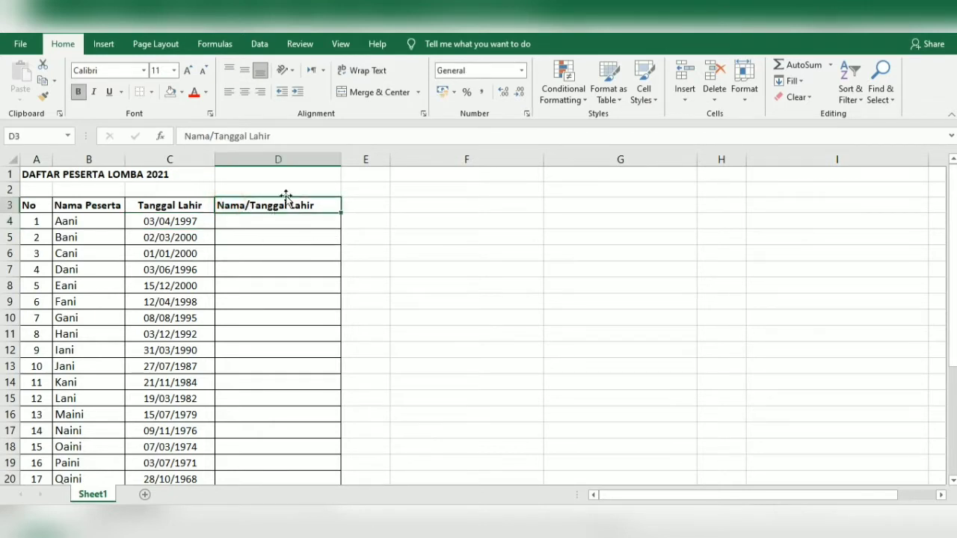
click(260, 218)
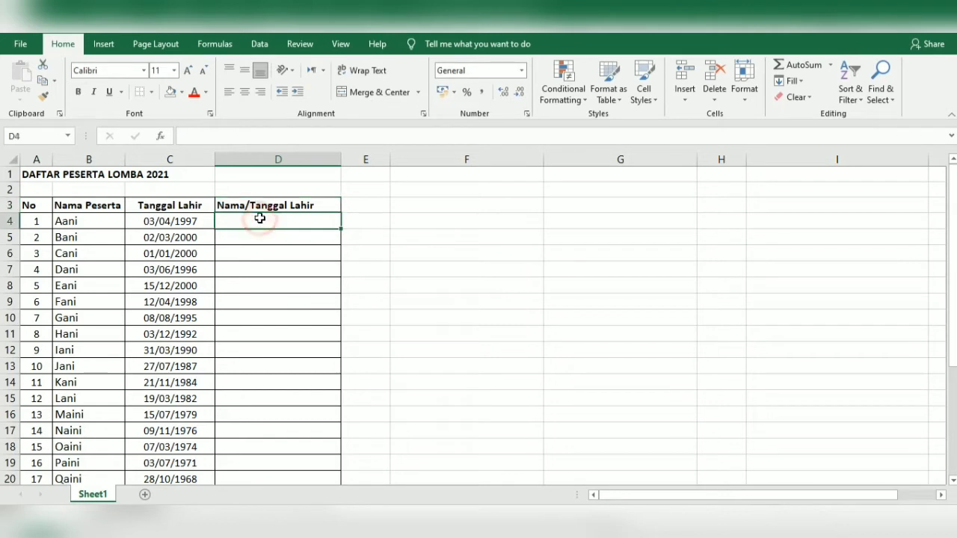
text(=)
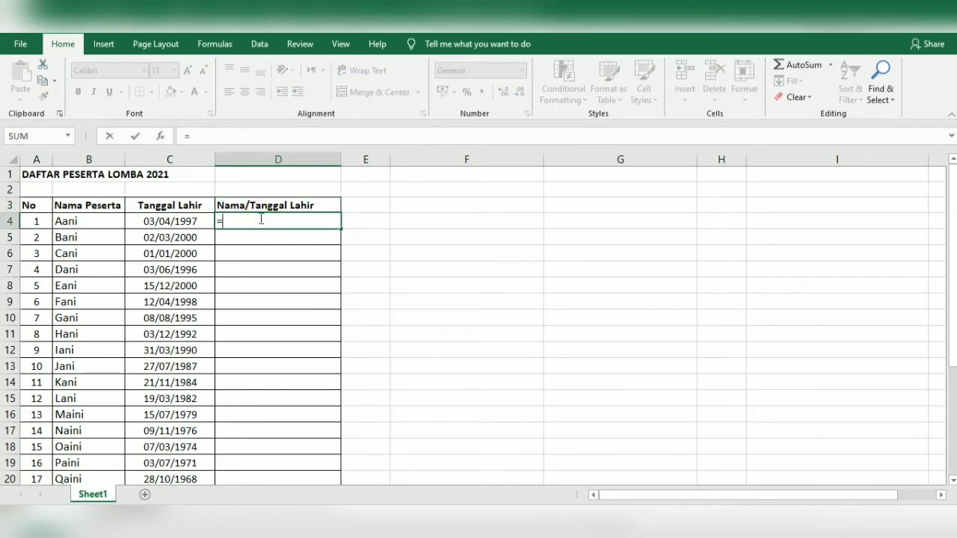
click(115, 220)
text(&)
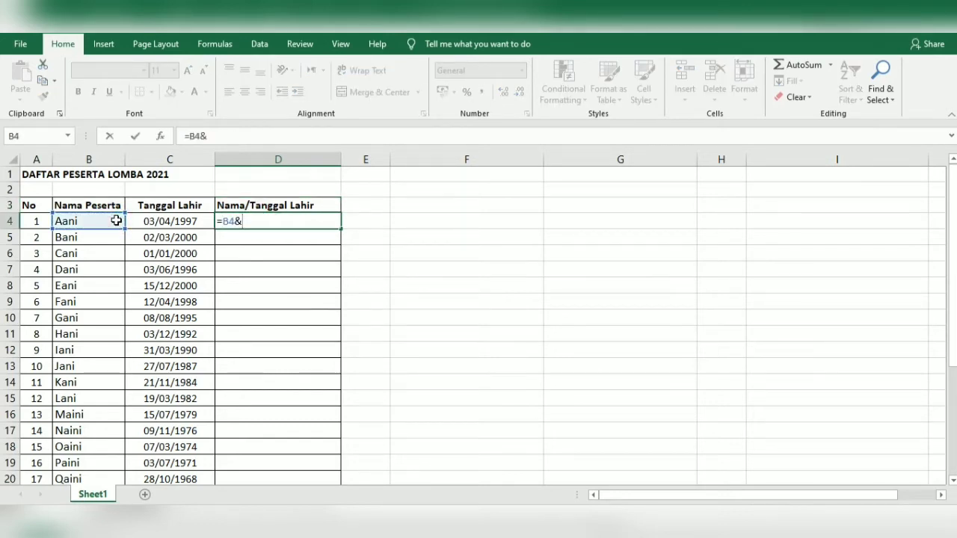
click(148, 221)
key(Return)
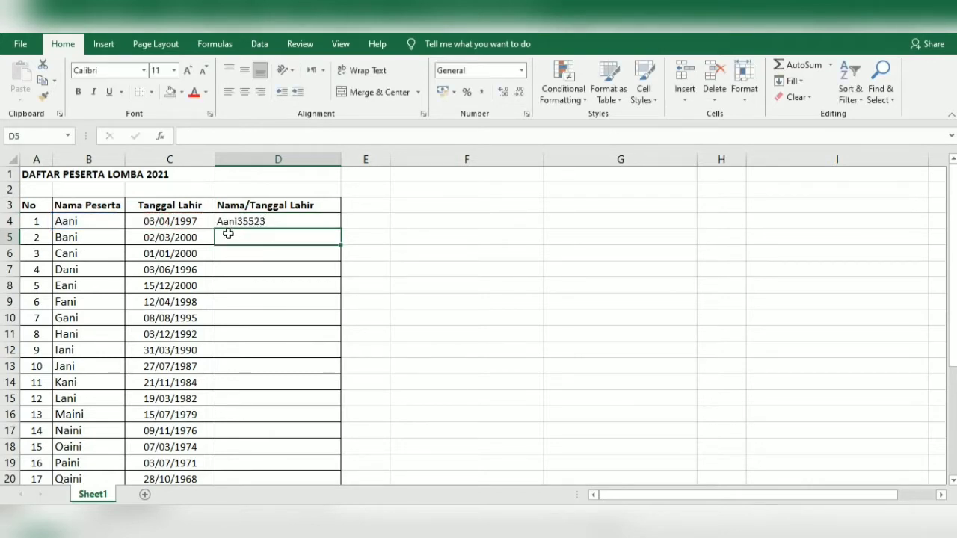
click(258, 218)
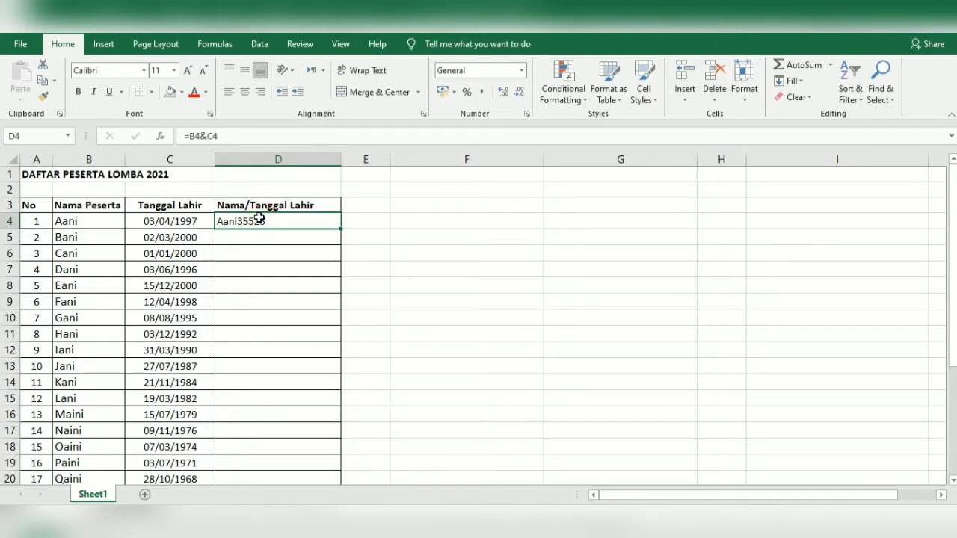
key(Delete)
Enter the label '=TEXT(C4;"DD MMMM YYYY") in F3 as typed text
click(423, 205)
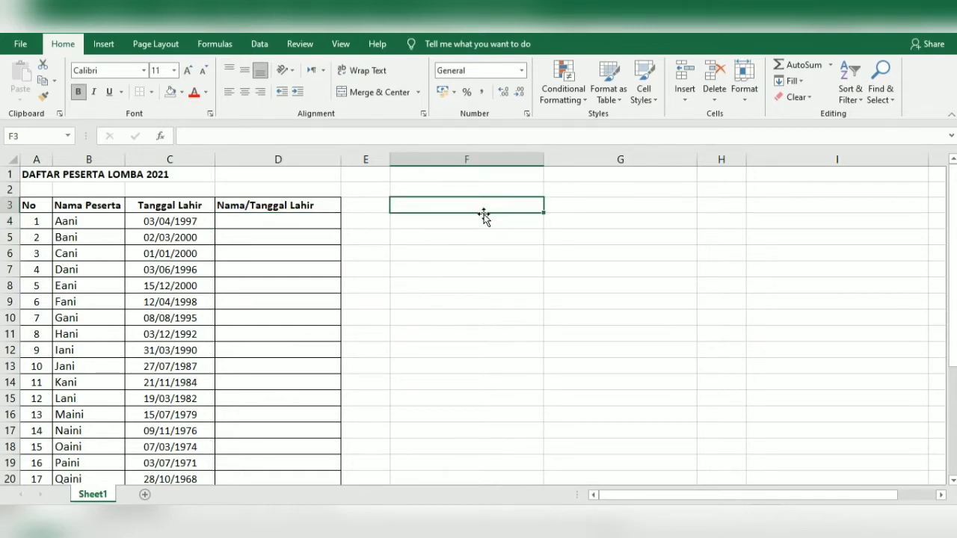
text(')
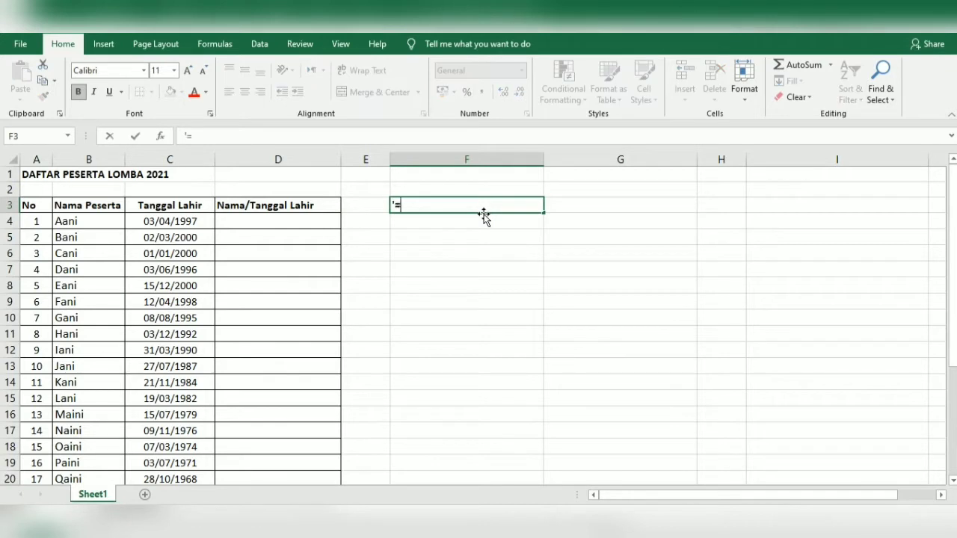
text(=TEXT(C4;"DD)
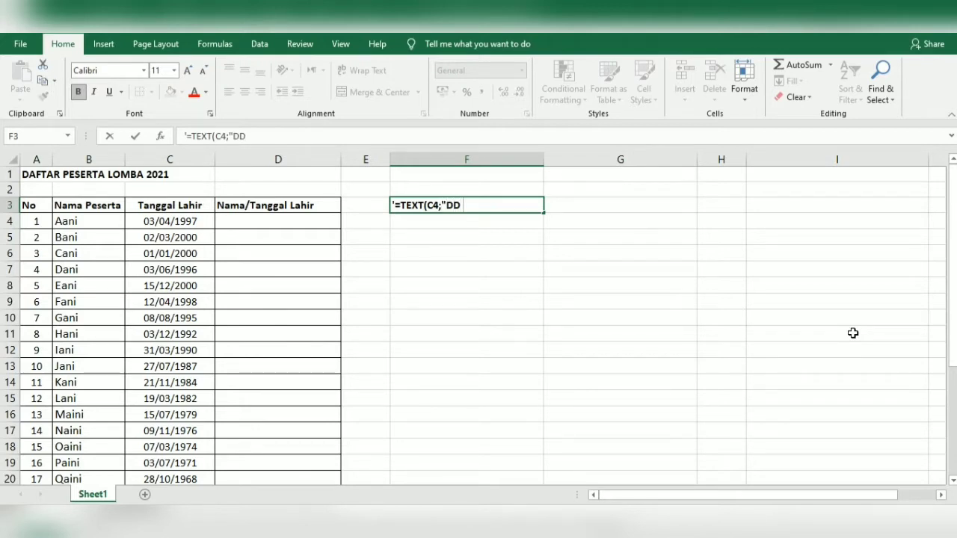
text(MMMM YYYY)
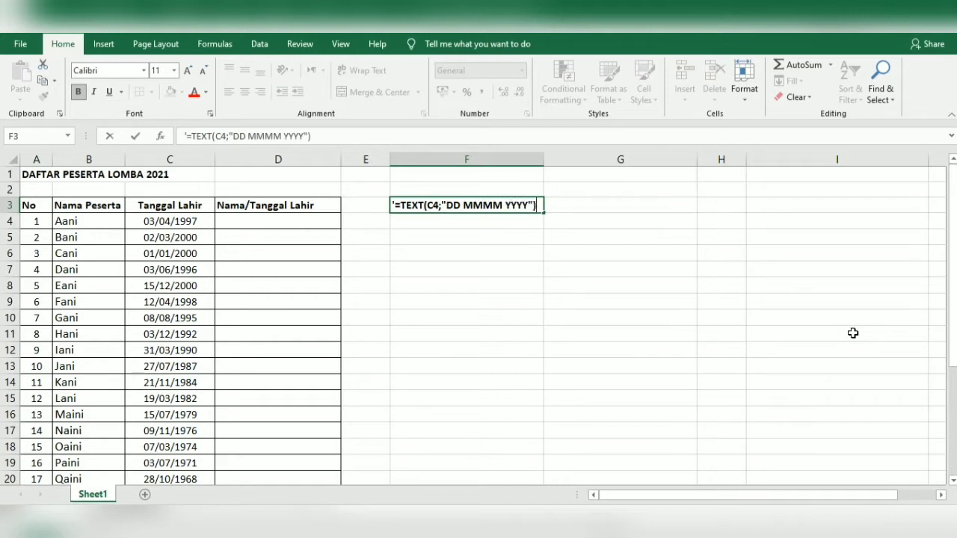
key(Return)
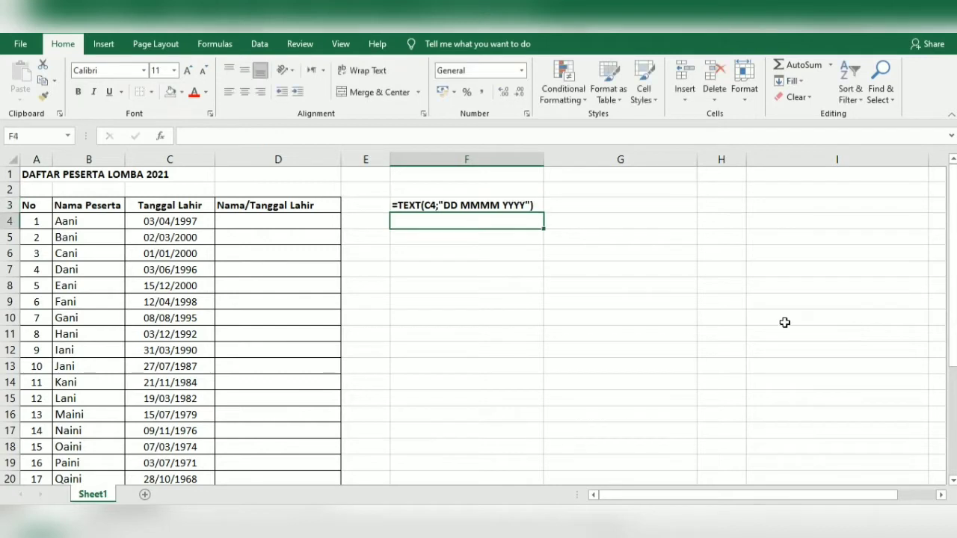
click(462, 203)
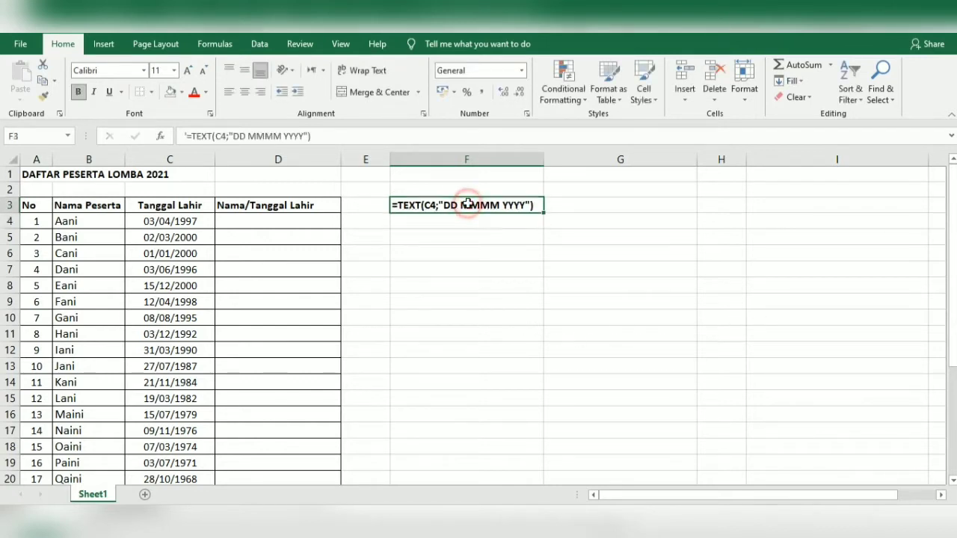
click(429, 225)
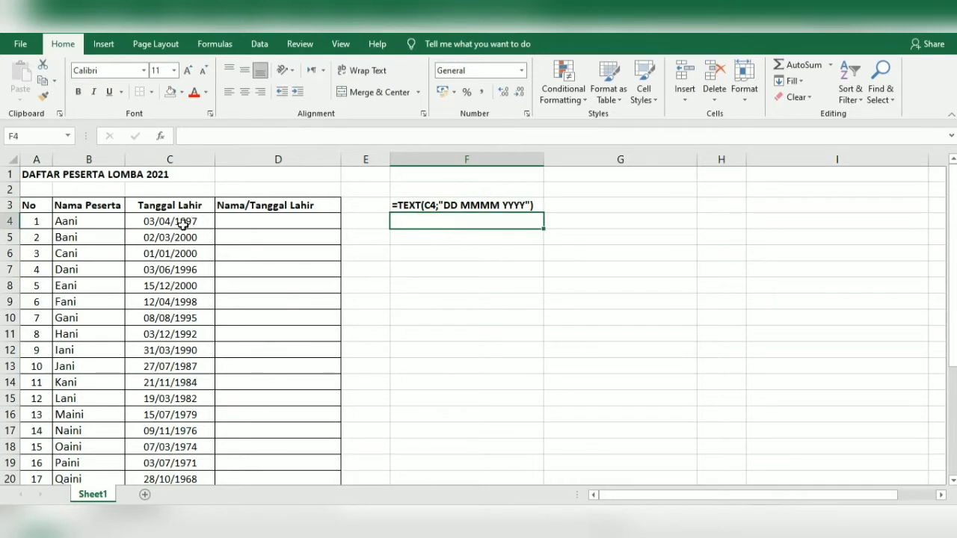
Enter =TEXT(C4;"DD MMMM YYYY") in F4 to show the birth date as 03 April 1997
text(=TE)
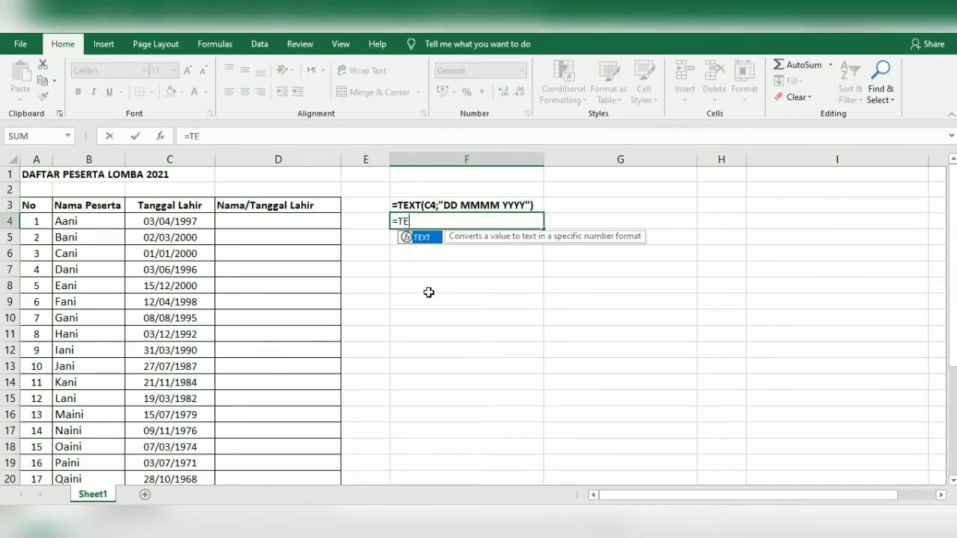
text(XT()
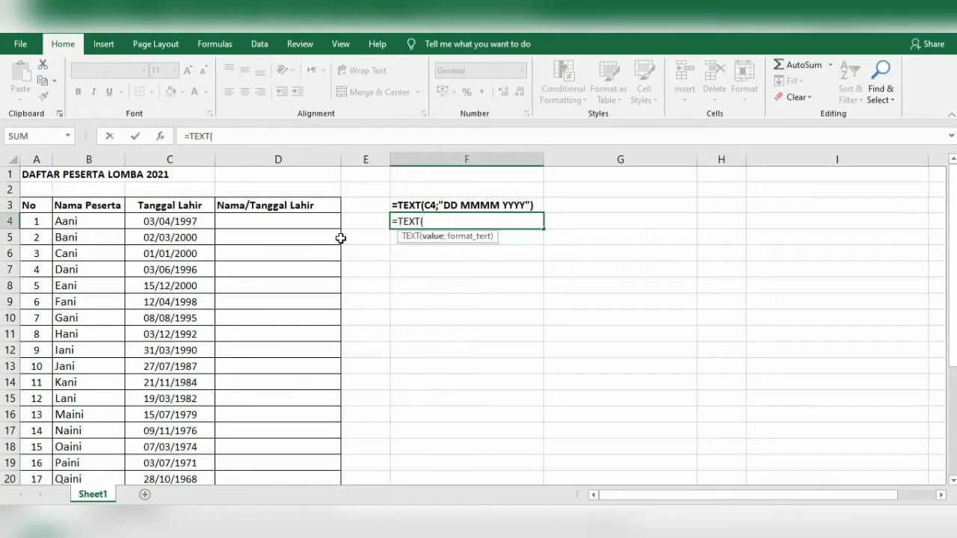
click(171, 223)
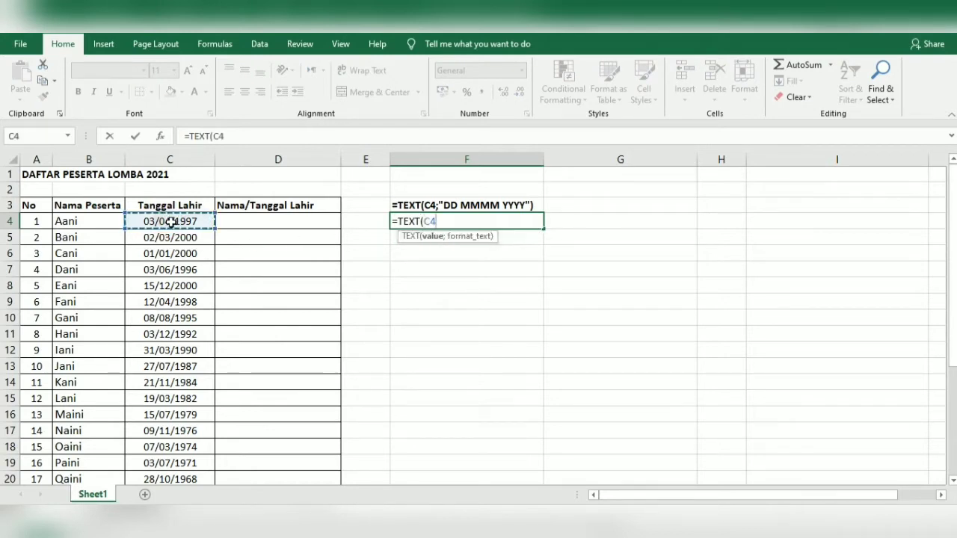
text(;")
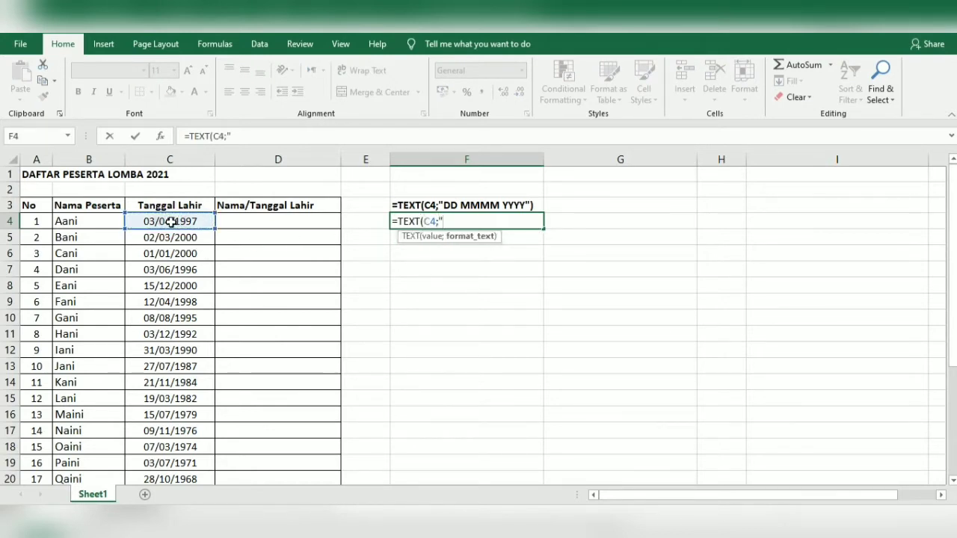
text(DD MMMM YYYY)
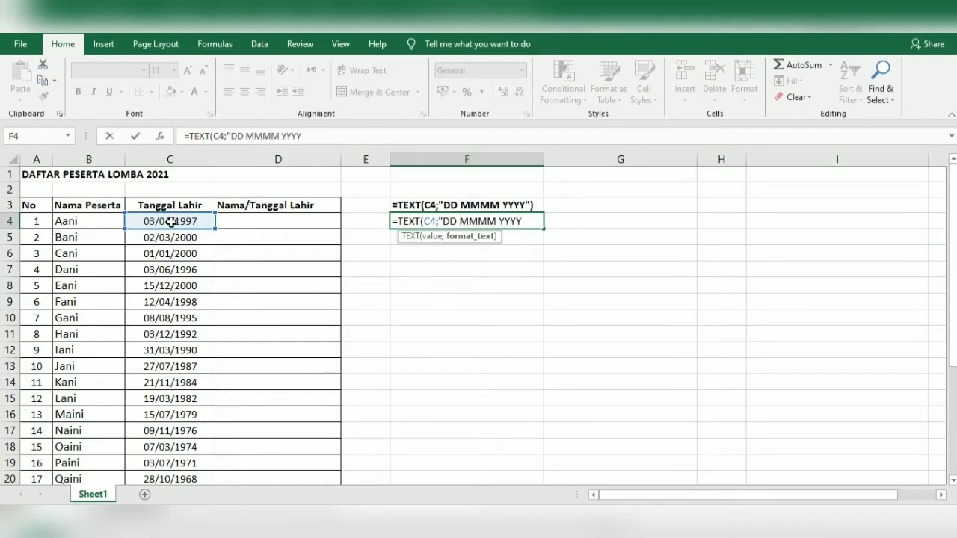
text("))
key(Return)
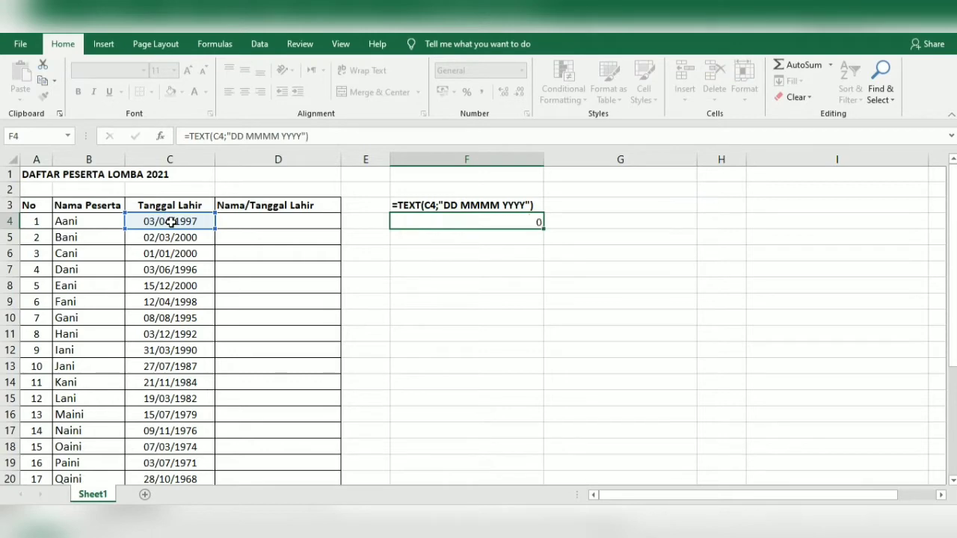
Fill the F4 formula down to F29 and copy the formatted dates
click(432, 221)
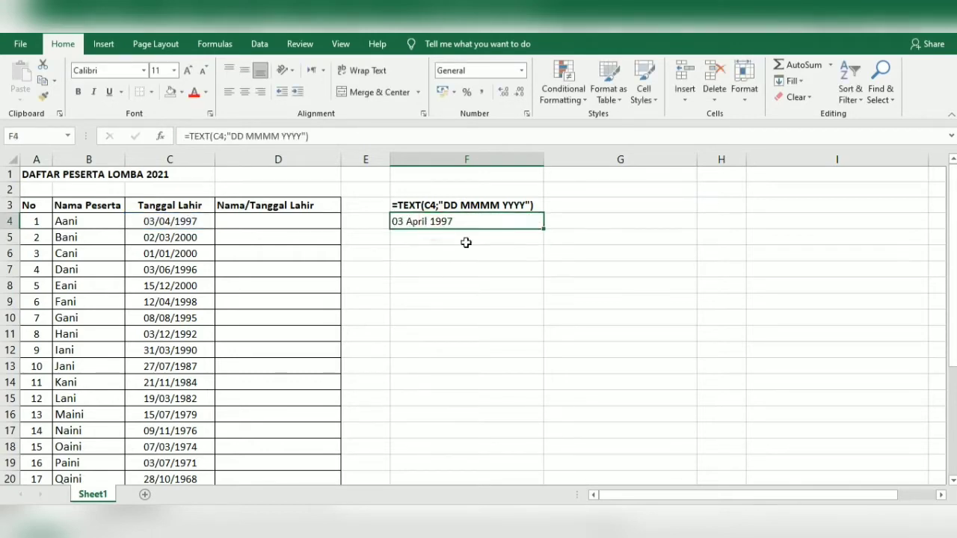
scroll(467, 243, down, 1)
scroll(481, 245, up, 1)
drag(544, 231, 500, 458)
scroll(466, 310, up, 4)
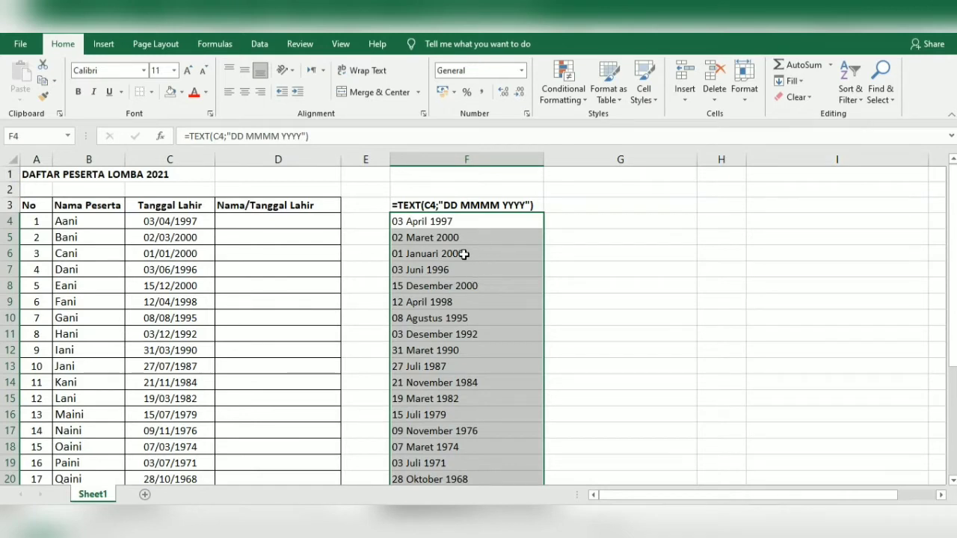
key(ctrl+c)
Paste the copied dates into G4 downward as values only, e.g. 03 April 1997
click(598, 225)
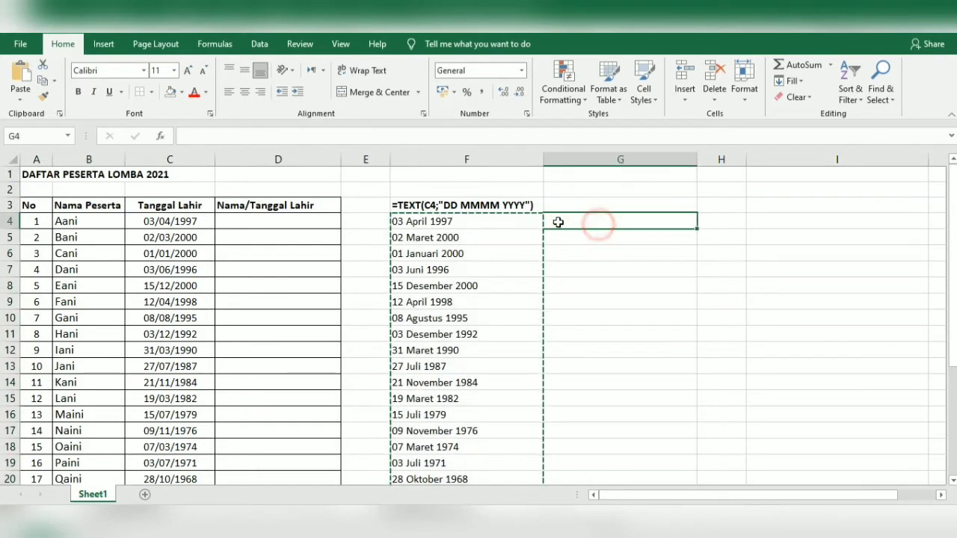
click(21, 95)
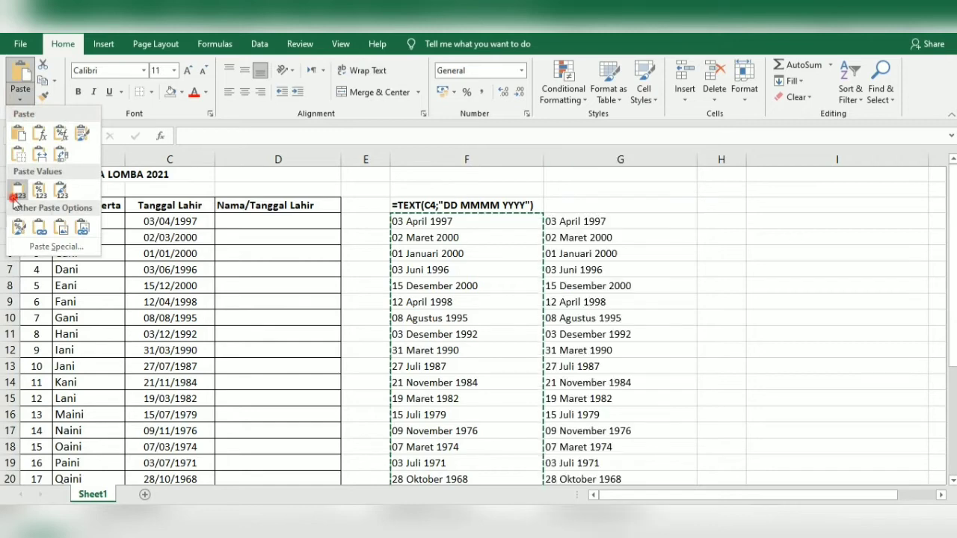
click(17, 191)
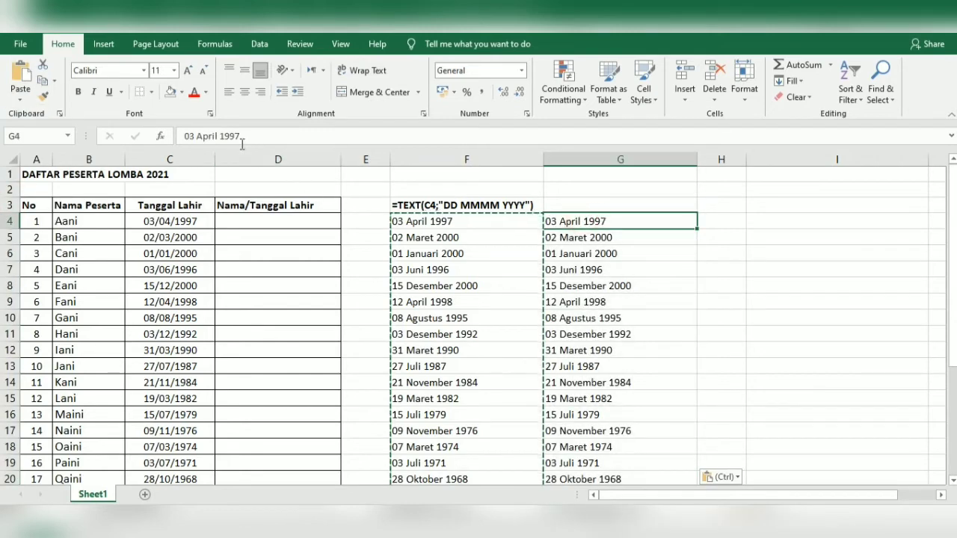
click(435, 225)
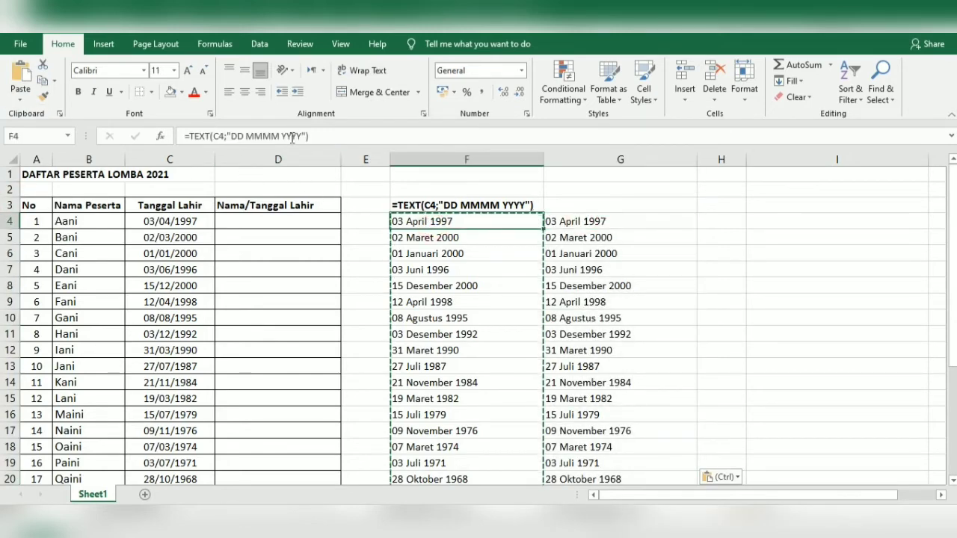
click(285, 218)
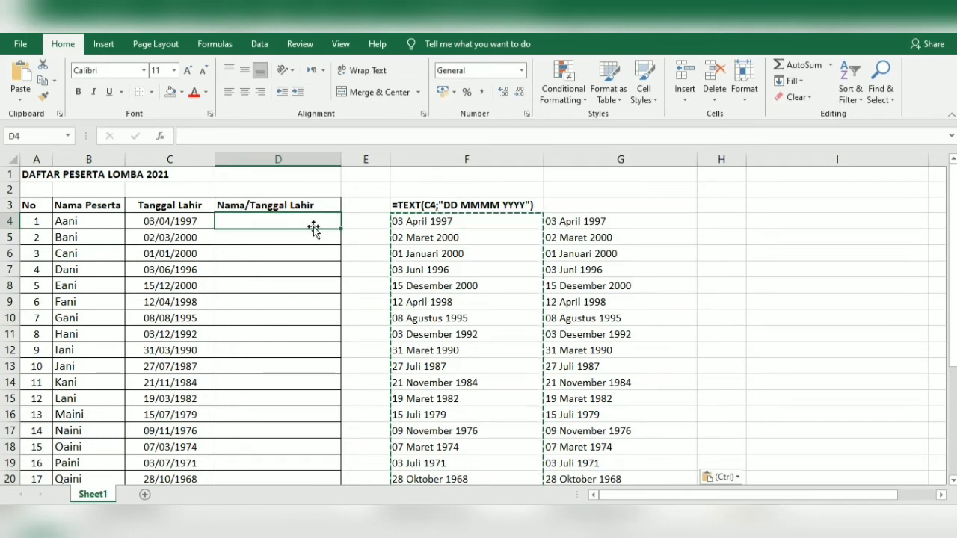
Enter =B4&"/"&G4 in D4 and fill it down to row 29, giving Aani/03 April 1997
text(=)
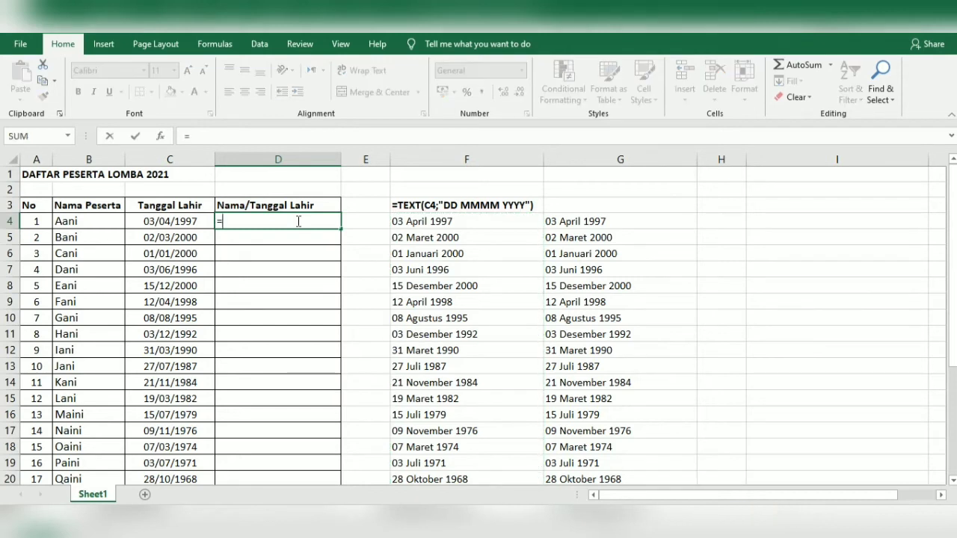
click(102, 216)
text(&)
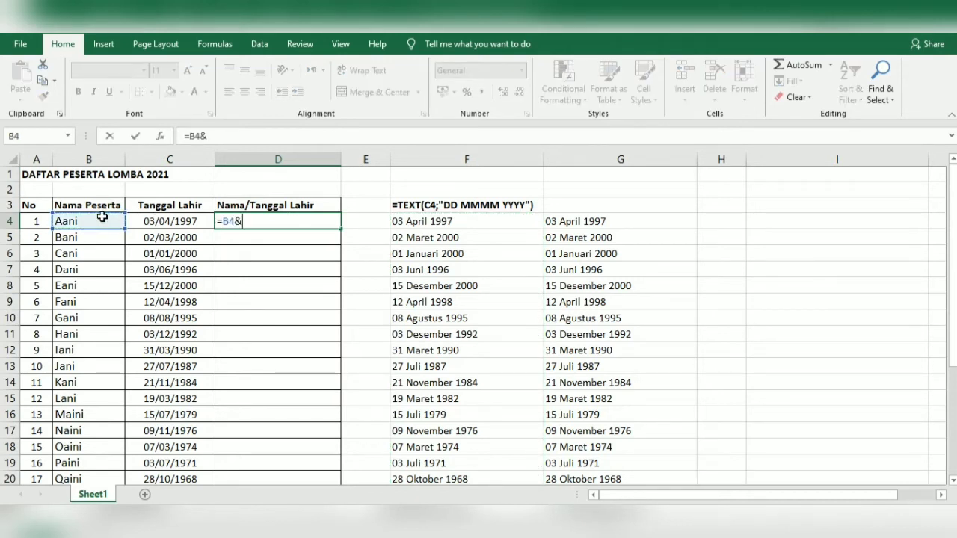
text("/"&)
click(551, 217)
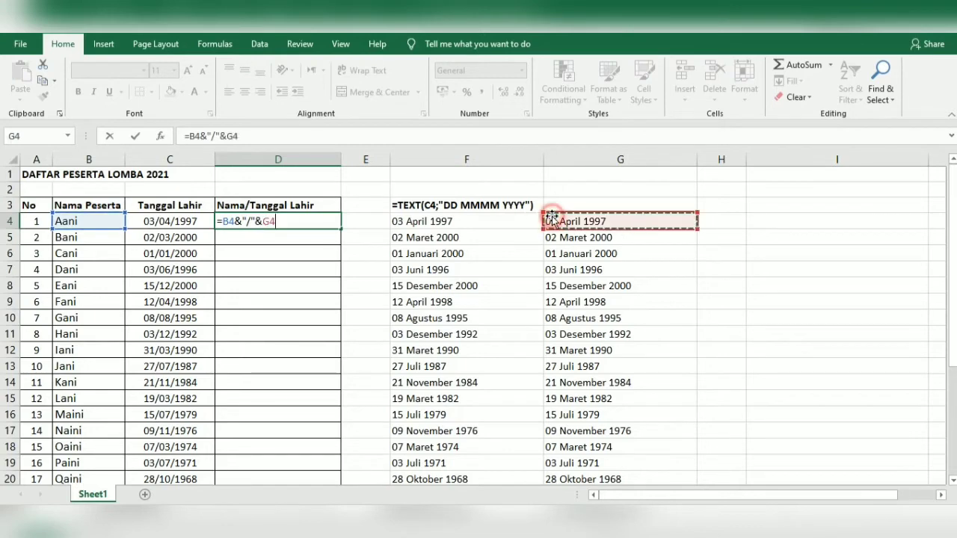
key(Return)
click(320, 221)
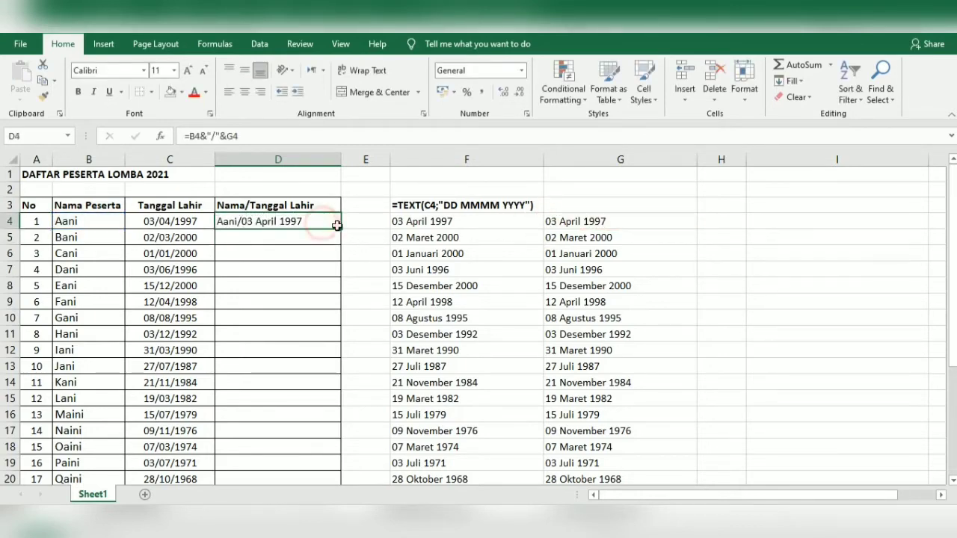
double_click(342, 231)
scroll(340, 255, down, 4)
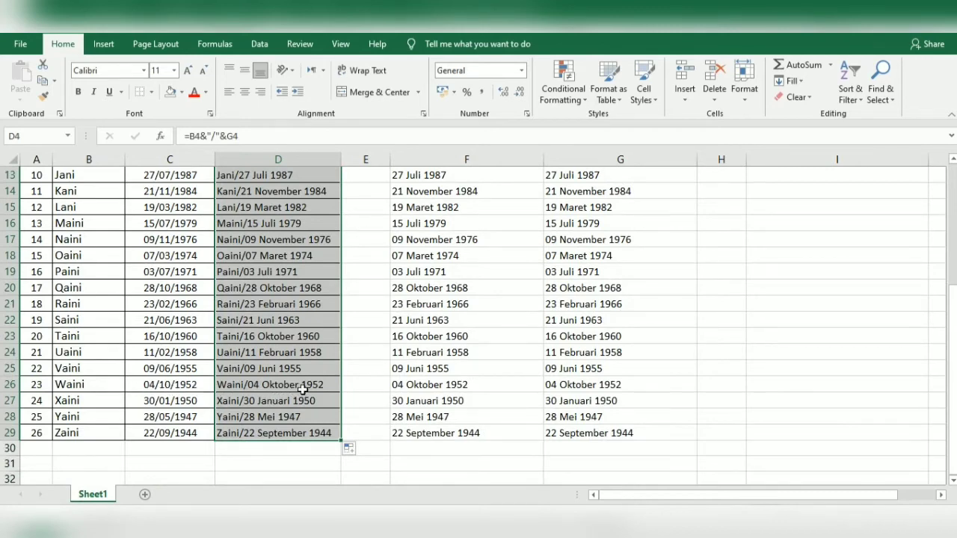
scroll(299, 382, up, 4)
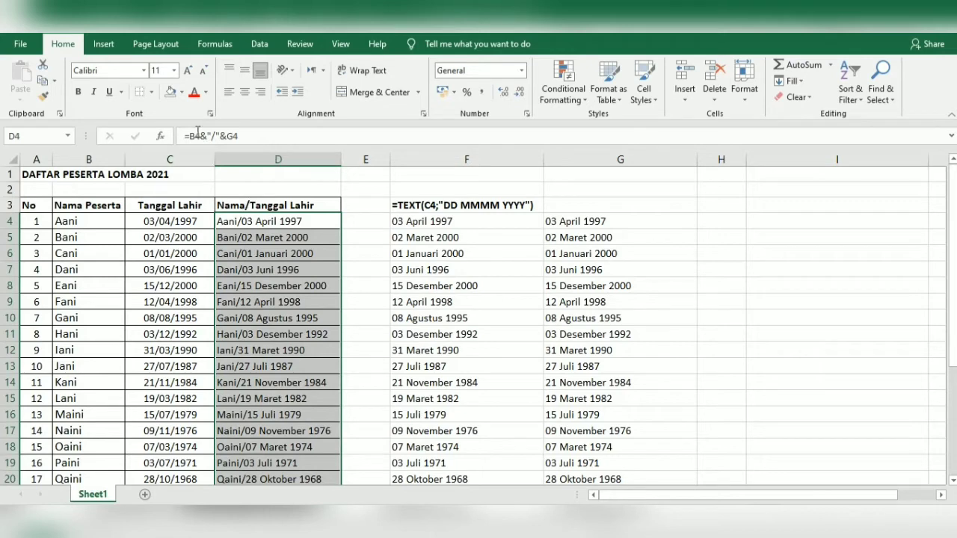
Convert D4:D29 to plain values, then clear the helper date copies in column G
right_click(260, 266)
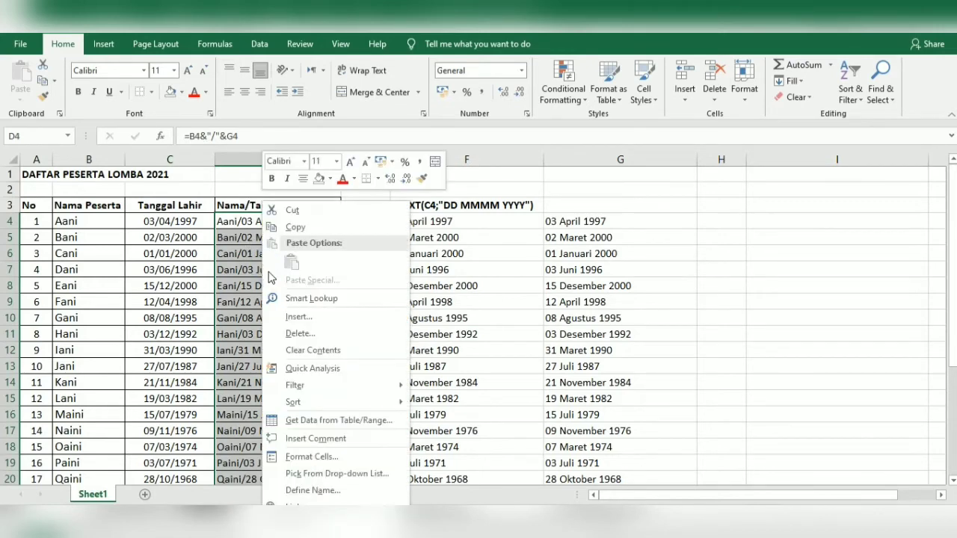
click(310, 227)
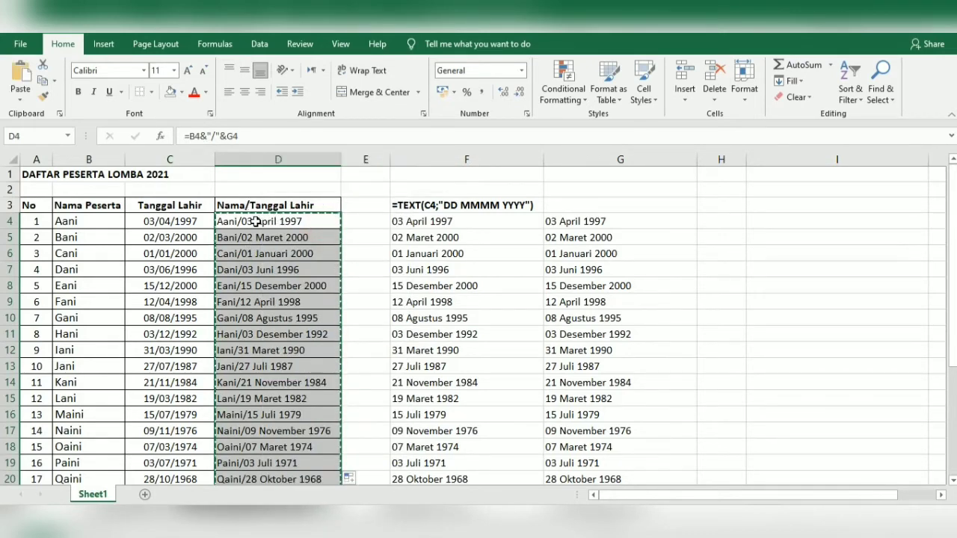
click(16, 97)
click(21, 193)
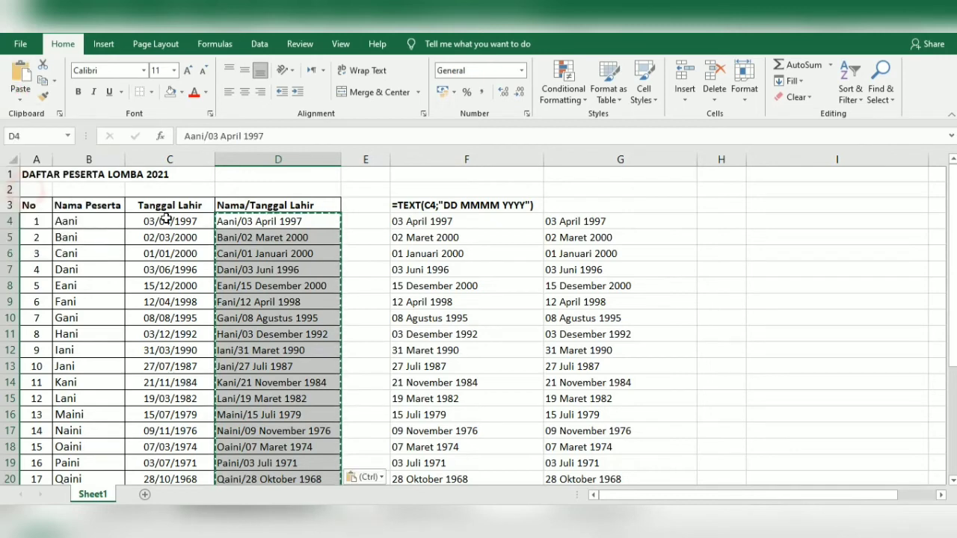
click(245, 236)
click(251, 221)
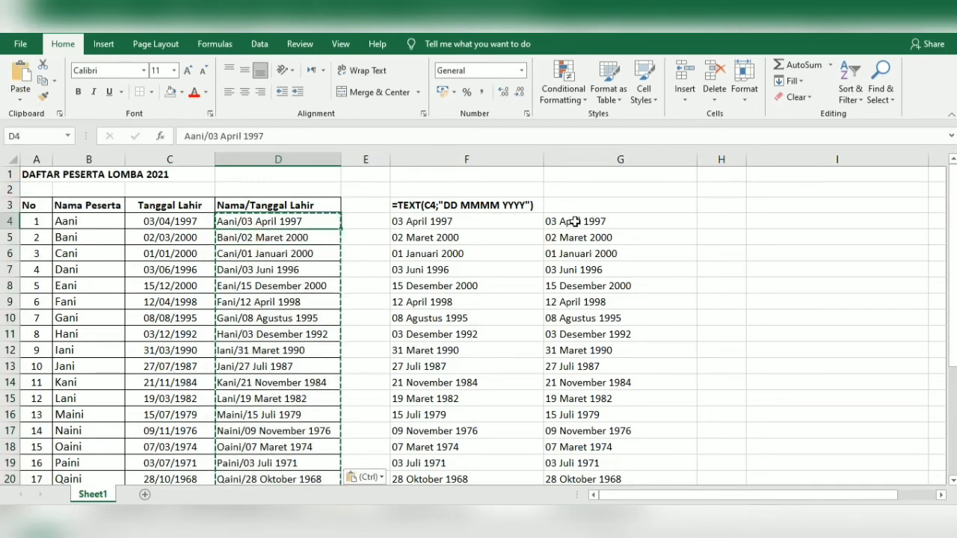
drag(571, 222, 617, 449)
scroll(589, 421, up, 4)
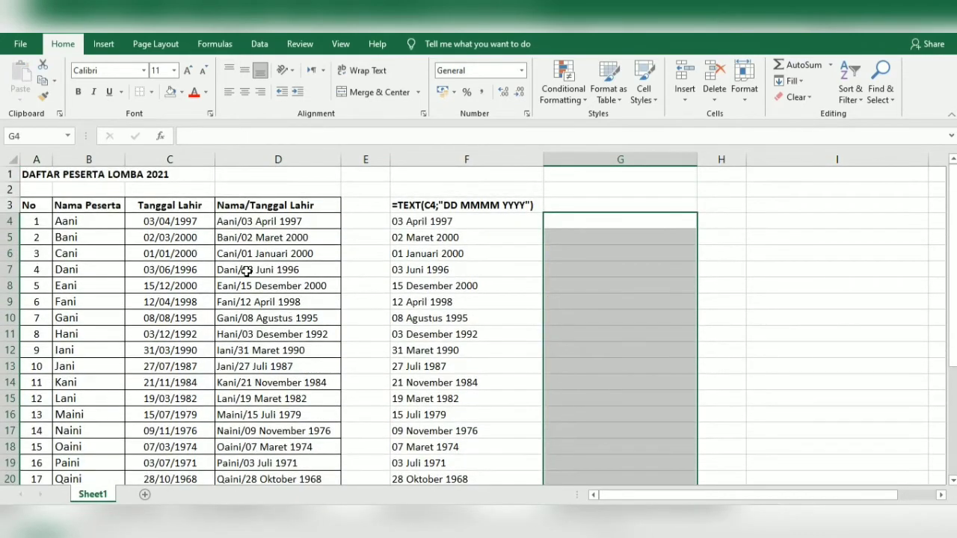
Color the DD MMMM YYYY format code inside the F3 label red
click(460, 238)
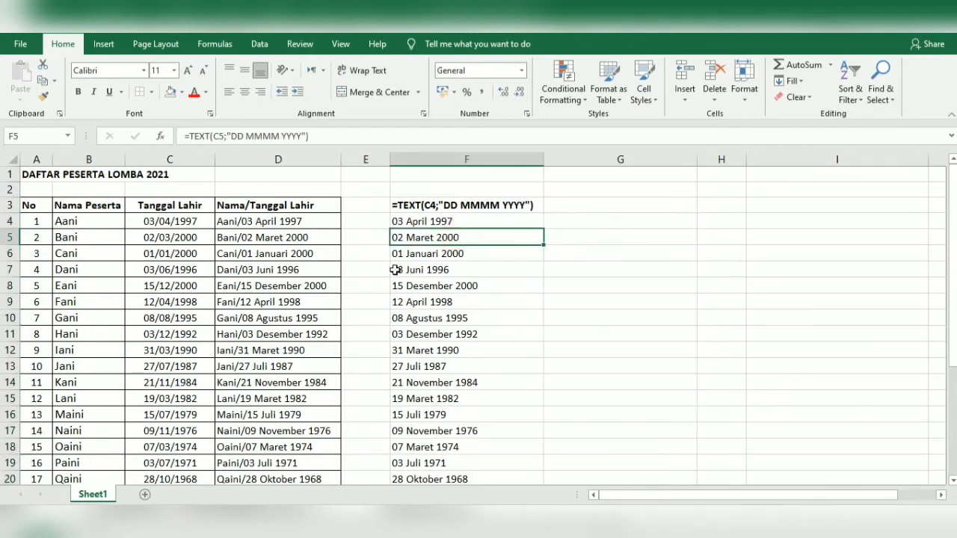
click(256, 221)
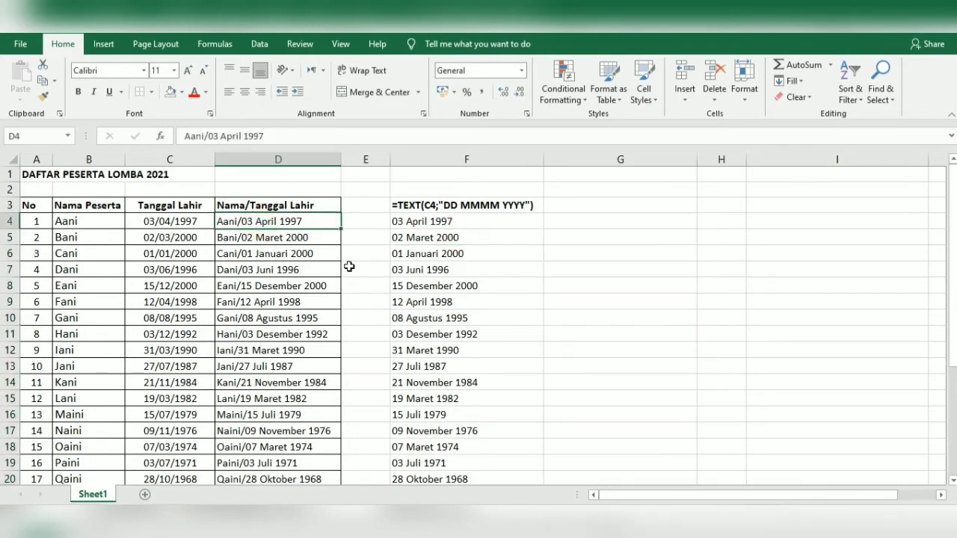
double_click(444, 205)
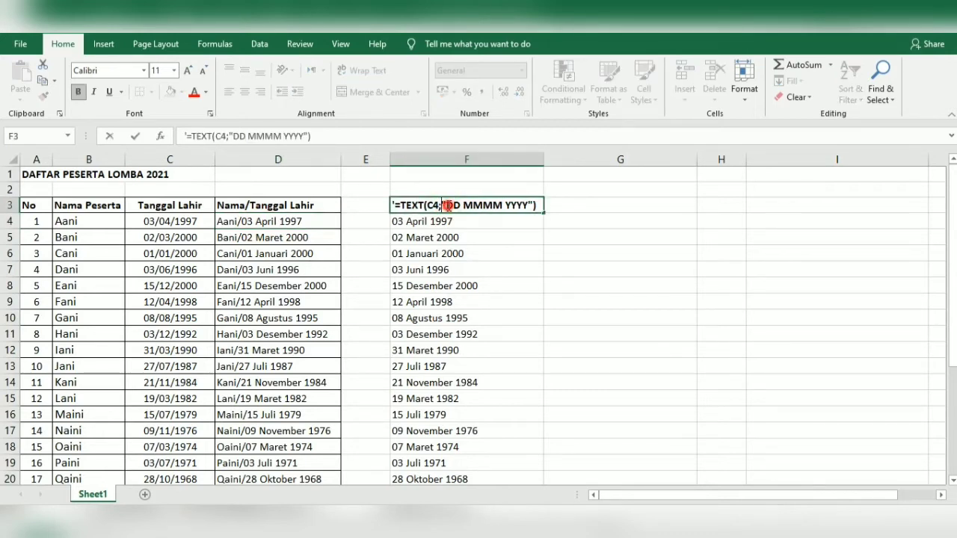
drag(447, 205, 526, 211)
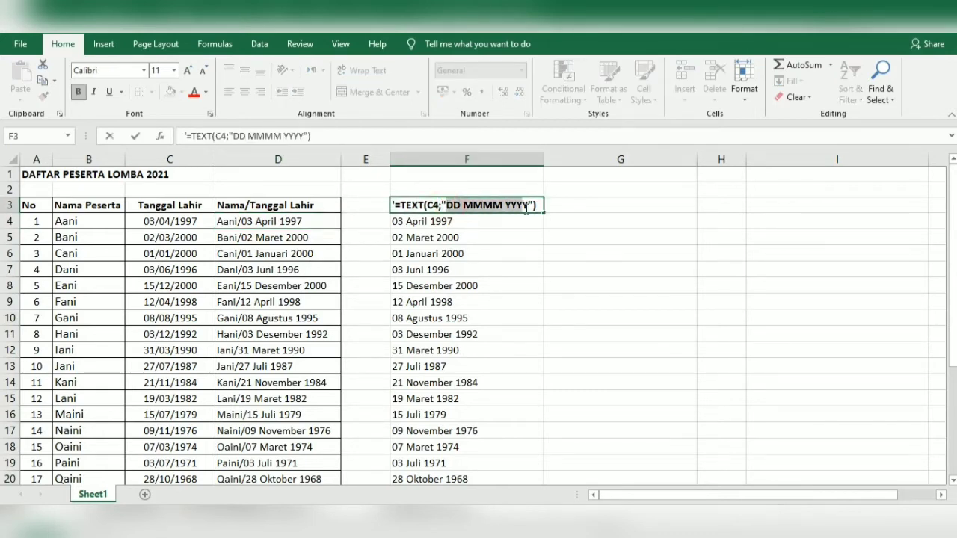
click(193, 92)
click(607, 318)
click(595, 212)
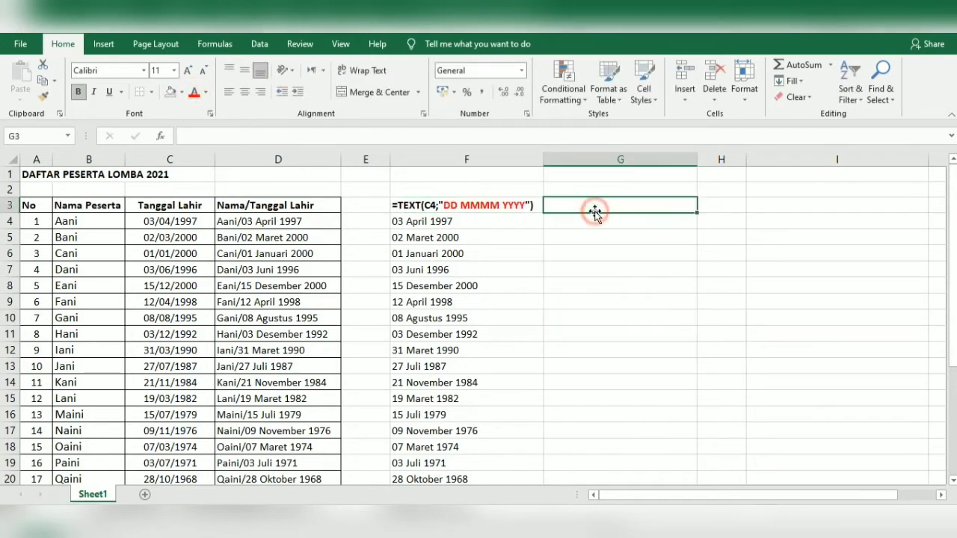
Type the label '=TEXT(C4;"DD MM YY") in G3
text('=TEXT(C4;")
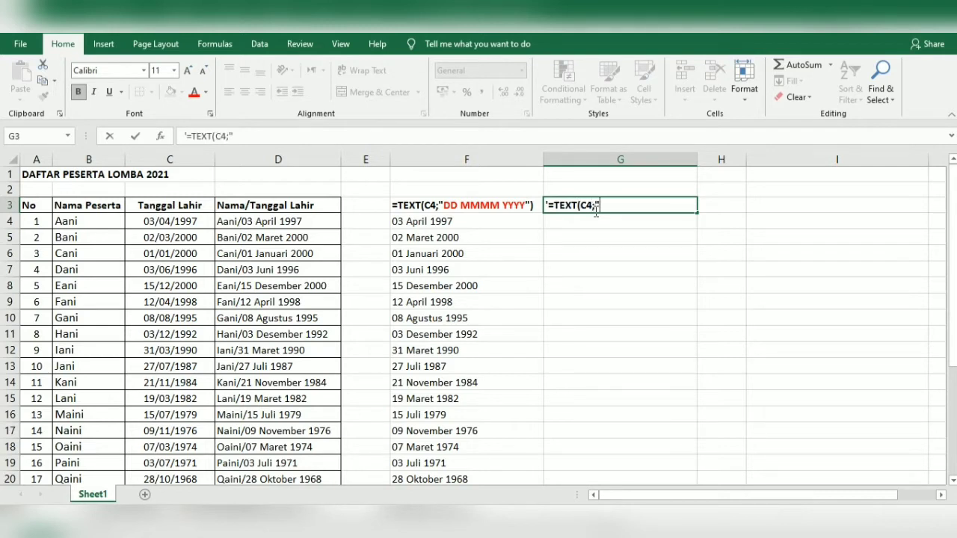
text(DD MM YY)
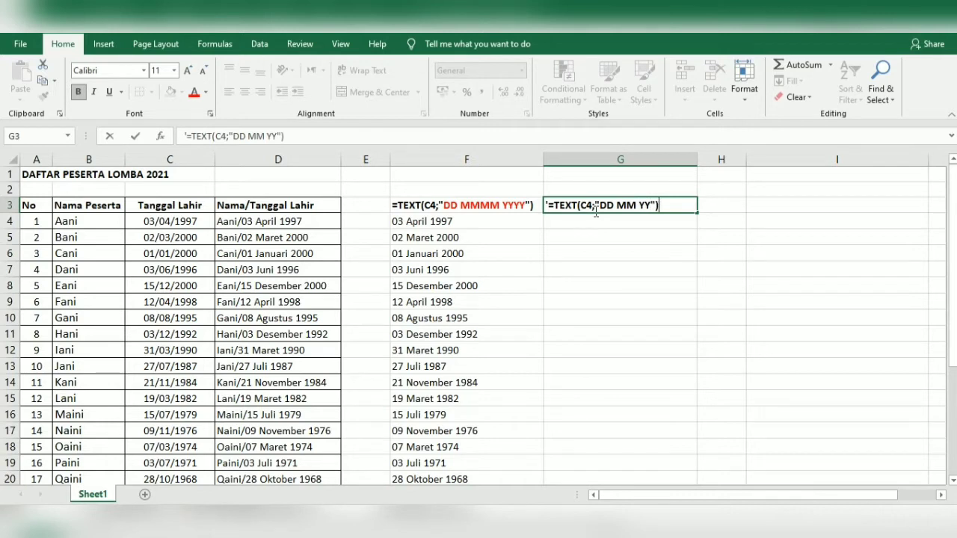
text("))
key(Return)
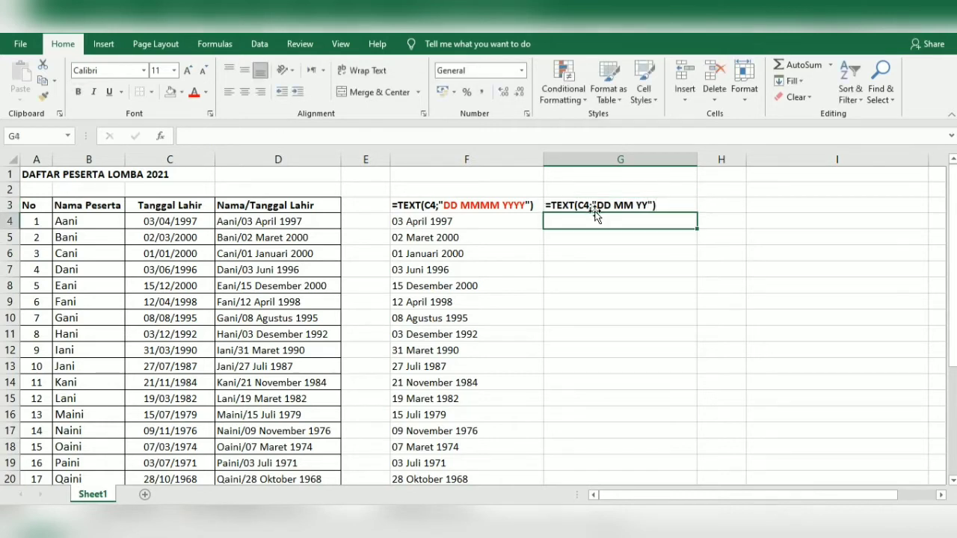
Enter =TEXT(C4;"DD MM YY") in G4, showing 03 04 97
text(=TEXT()
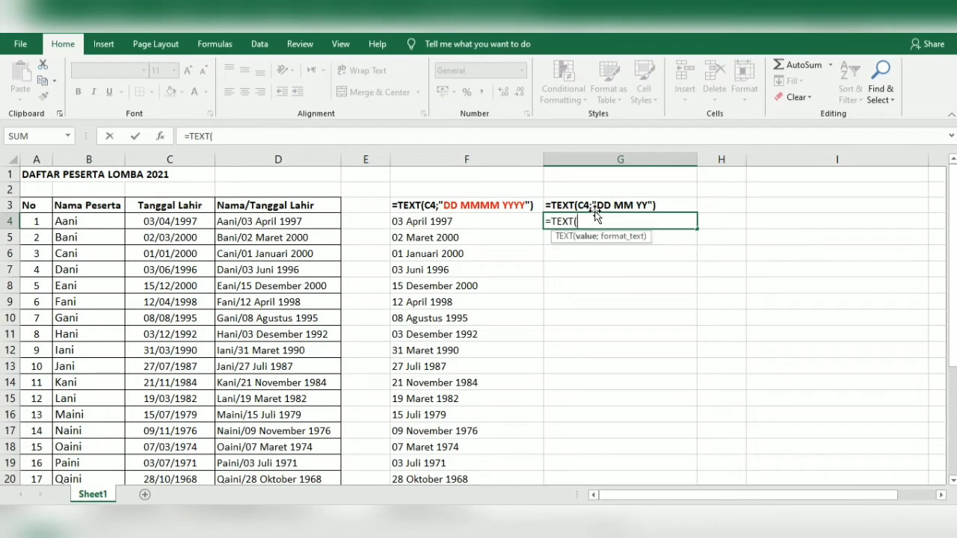
click(199, 226)
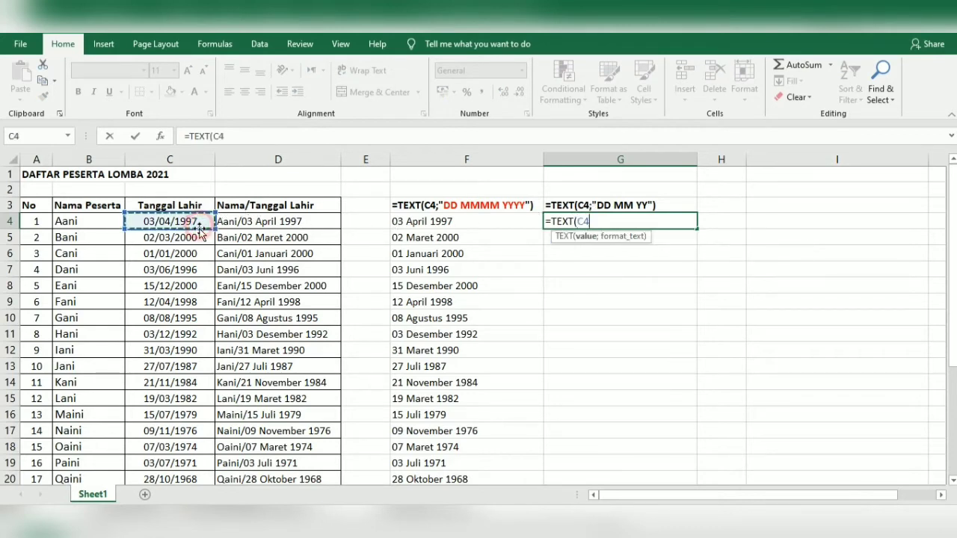
text(;"DD )
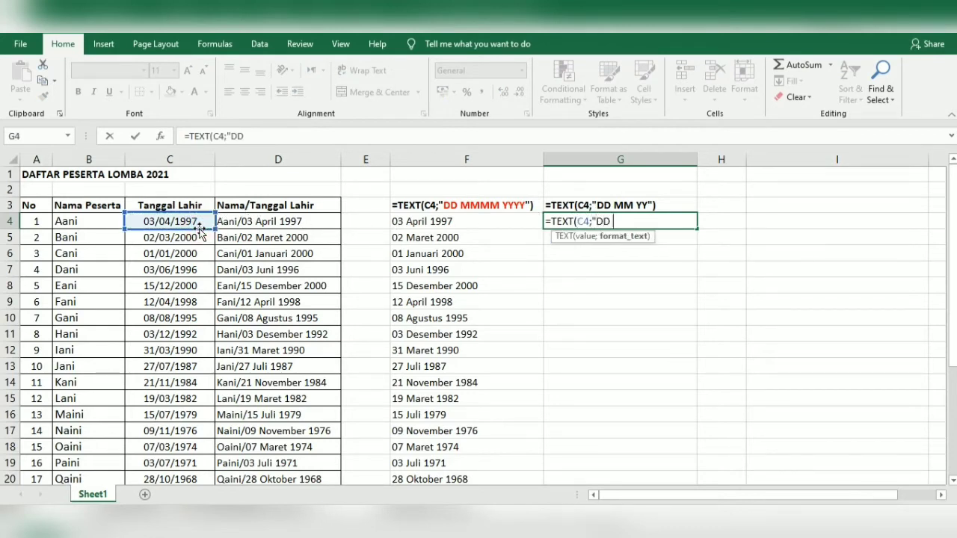
text(MM YY"))
key(Return)
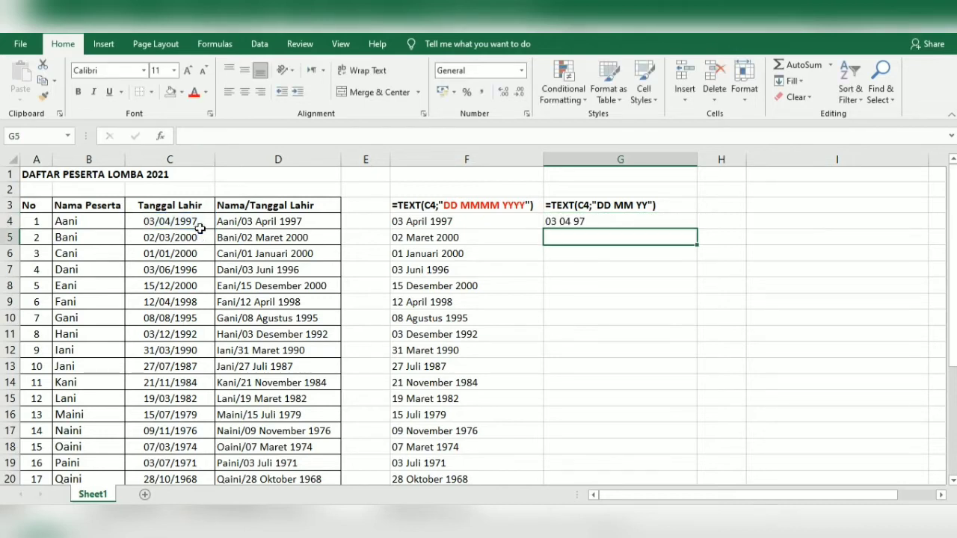
click(561, 221)
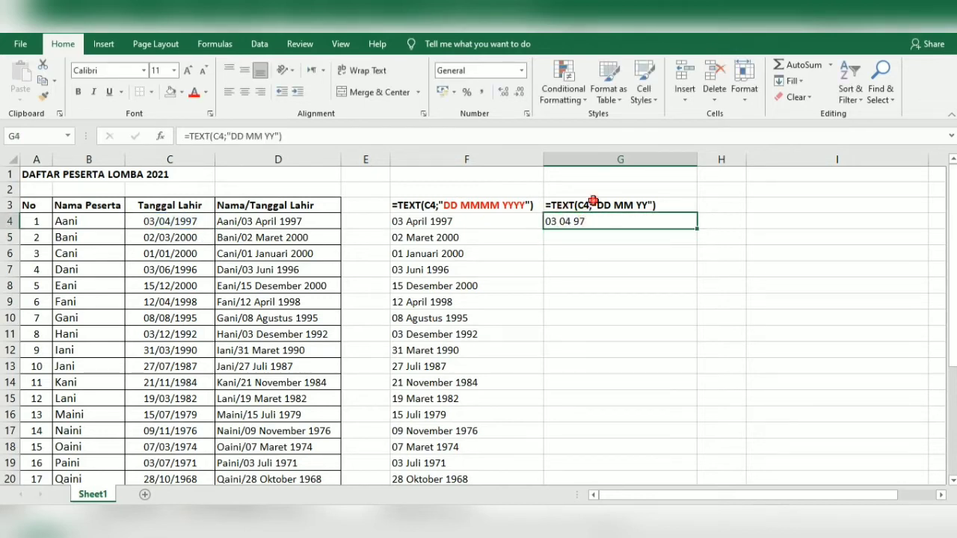
click(592, 203)
Copy the G3 label to H3, widen column H, and edit the code to DD-MM-YYYY
key(ctrl+c)
click(705, 204)
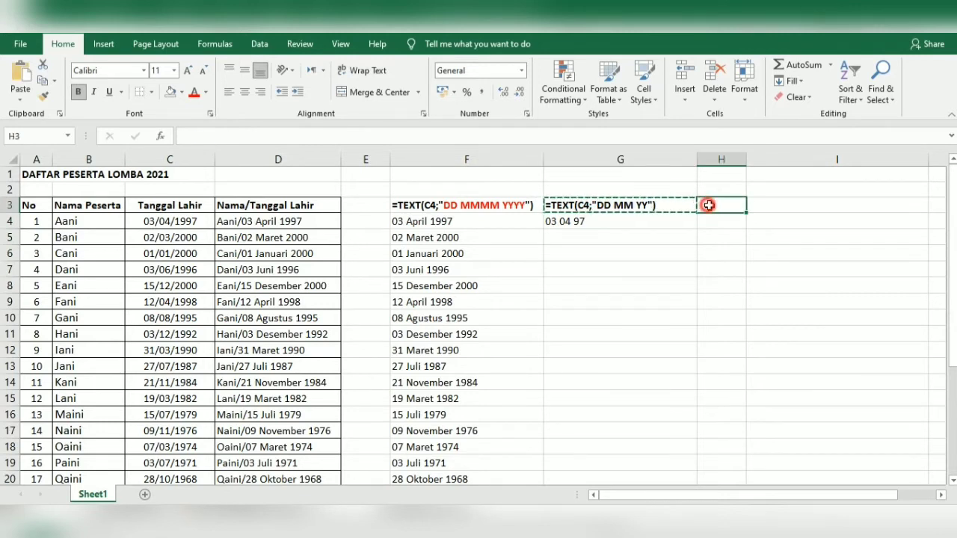
key(ctrl+v)
double_click(745, 162)
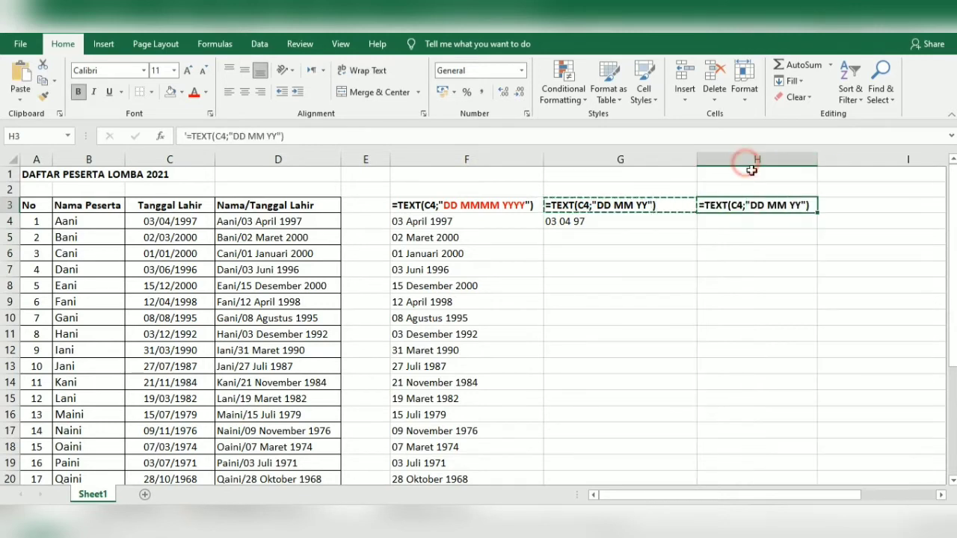
double_click(787, 206)
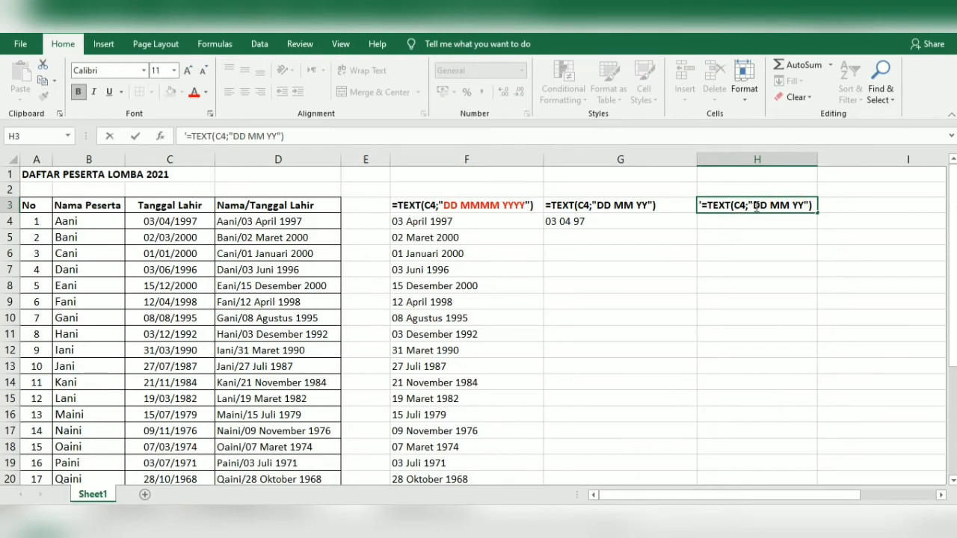
click(791, 205)
click(771, 208)
key(BackSpace)
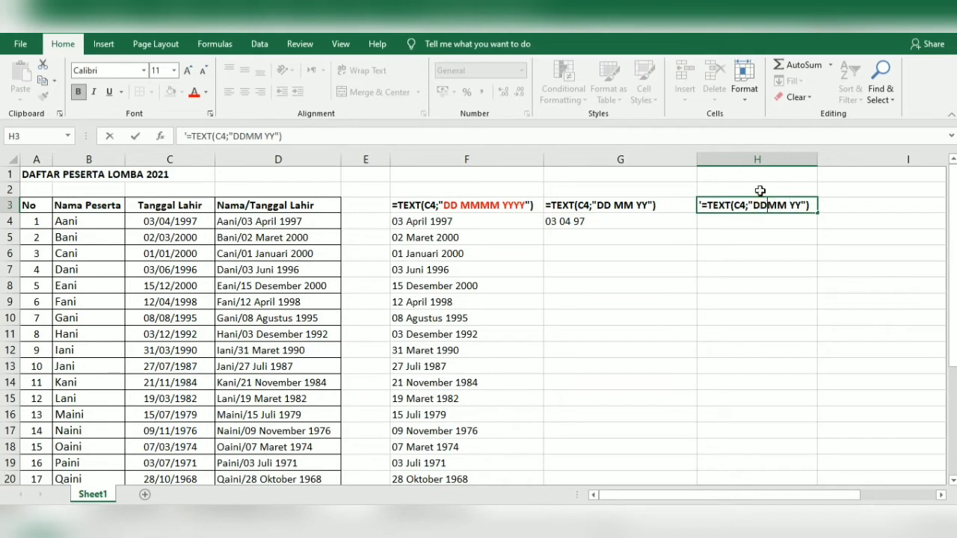
text(-)
click(795, 208)
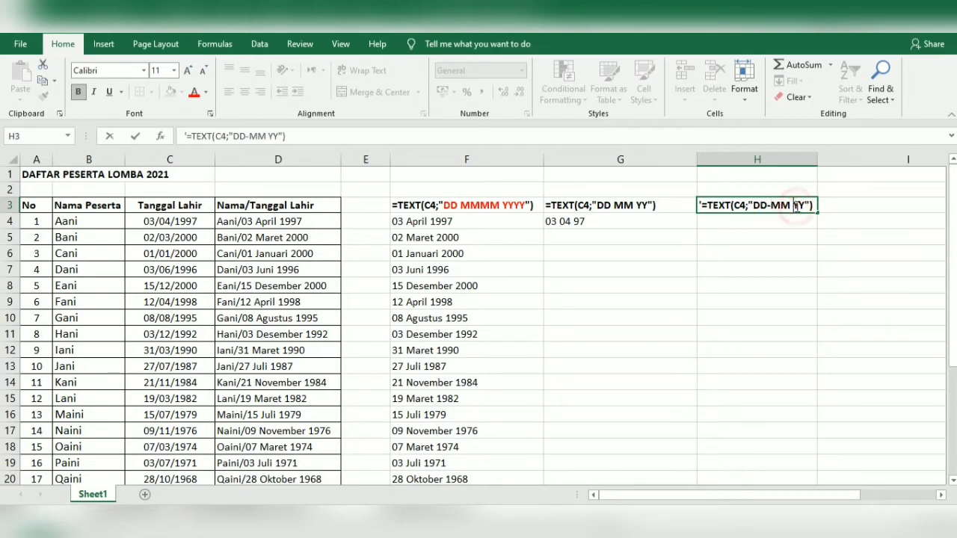
key(BackSpace)
text(-YY)
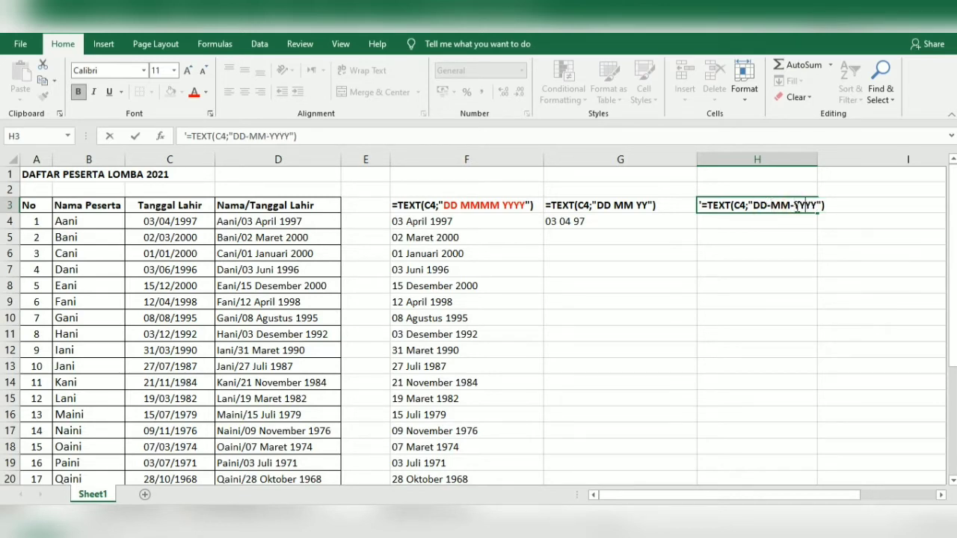
key(Return)
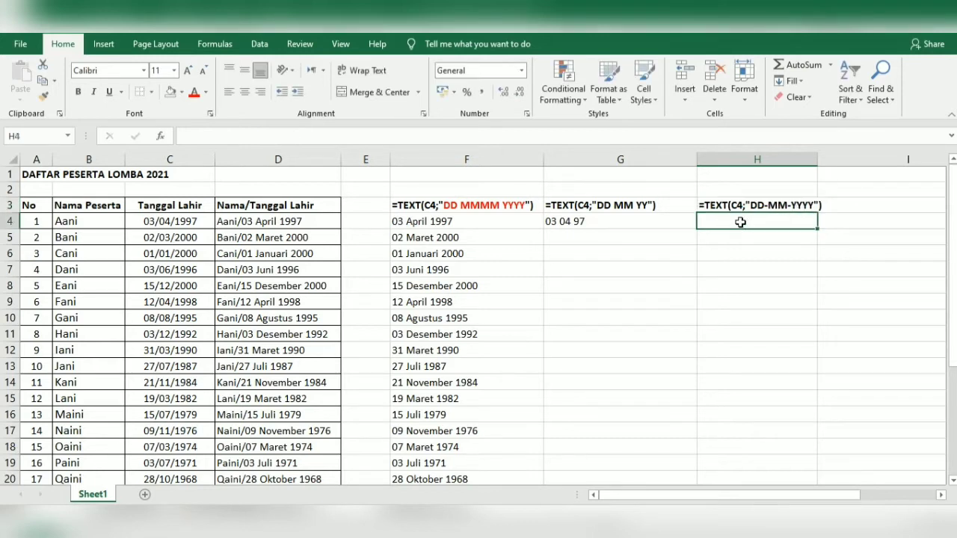
Enter =TEXT(C4;"DD-MM-YYYY") in H4 to show 03-04-1997, and narrow column G
text(=TEXT()
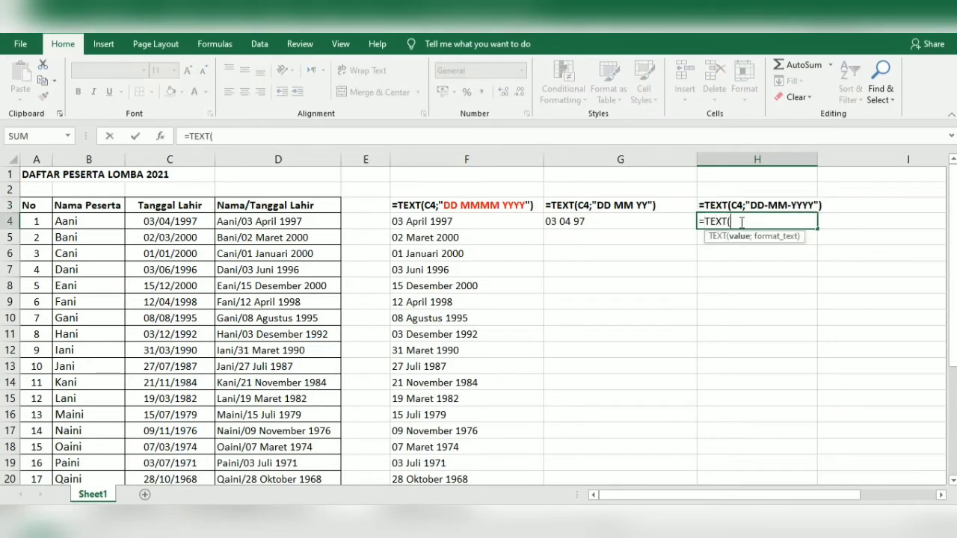
click(196, 220)
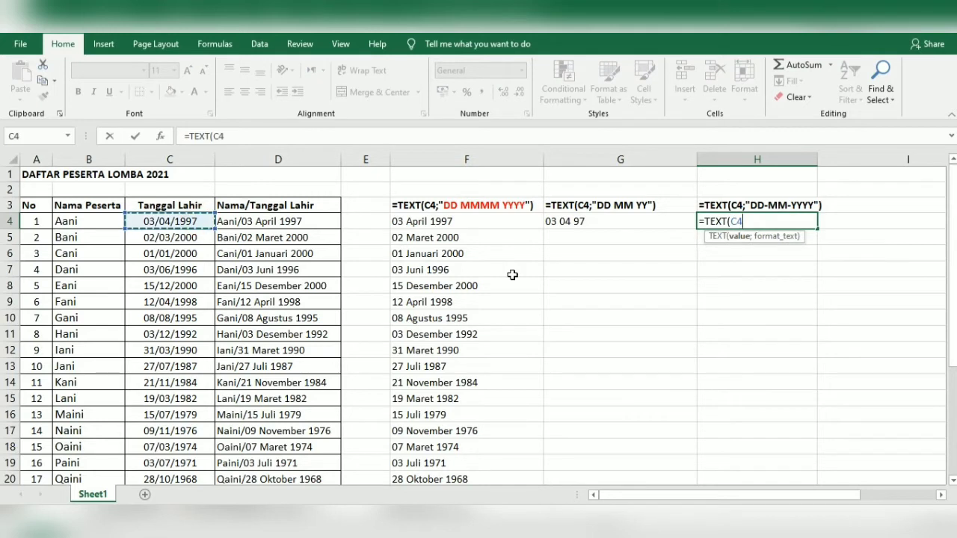
text(;"DD)
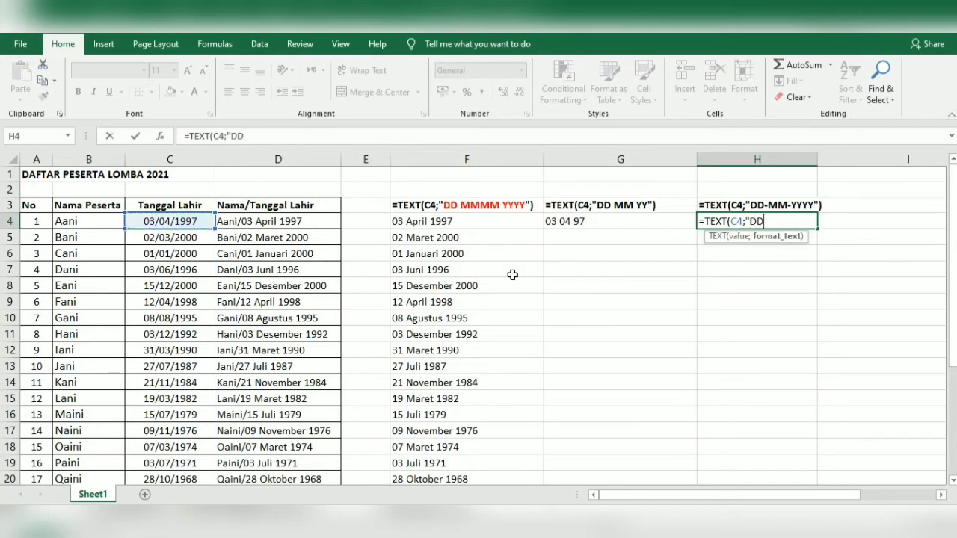
text(-MM-YYYY)
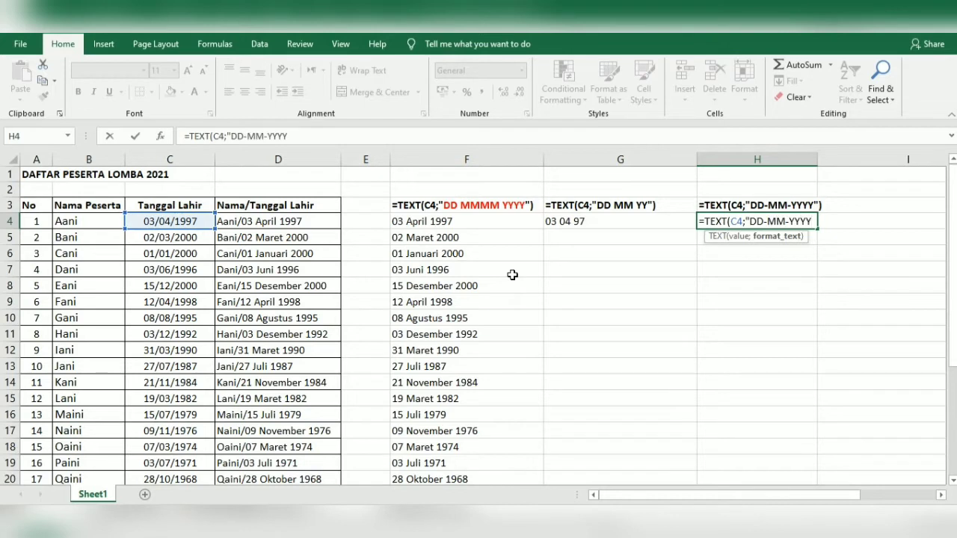
text("))
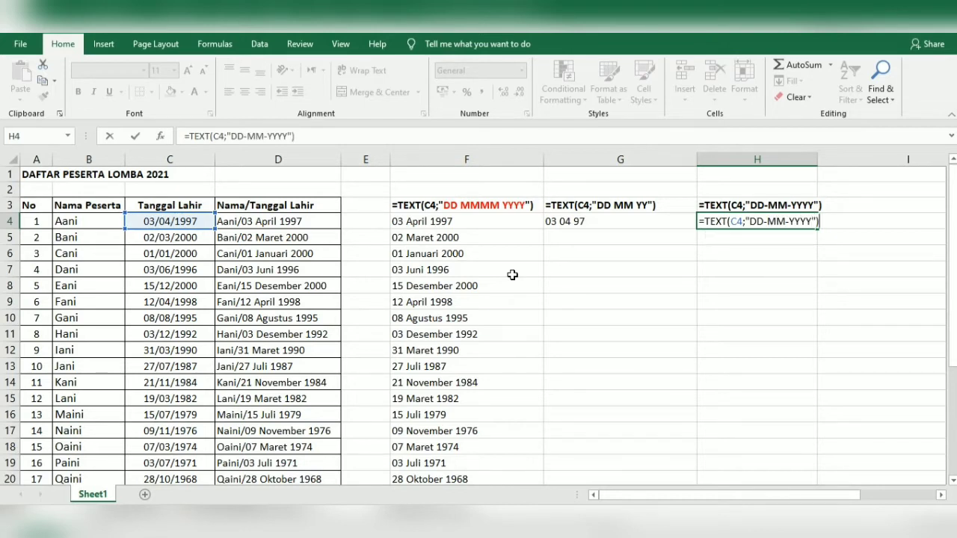
key(Return)
click(719, 220)
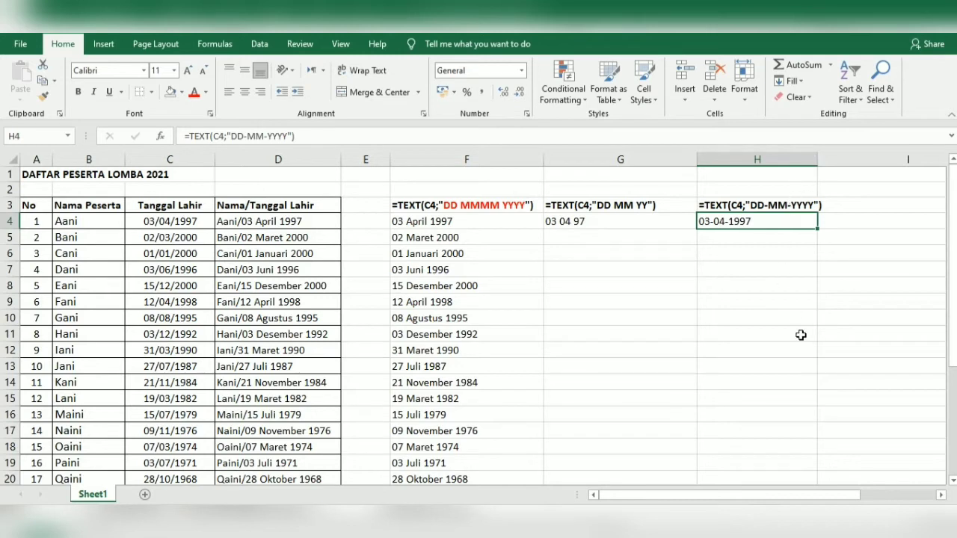
drag(696, 160, 662, 160)
click(716, 207)
Copy the H3 label into I3 and adjust the column widths
key(ctrl+c)
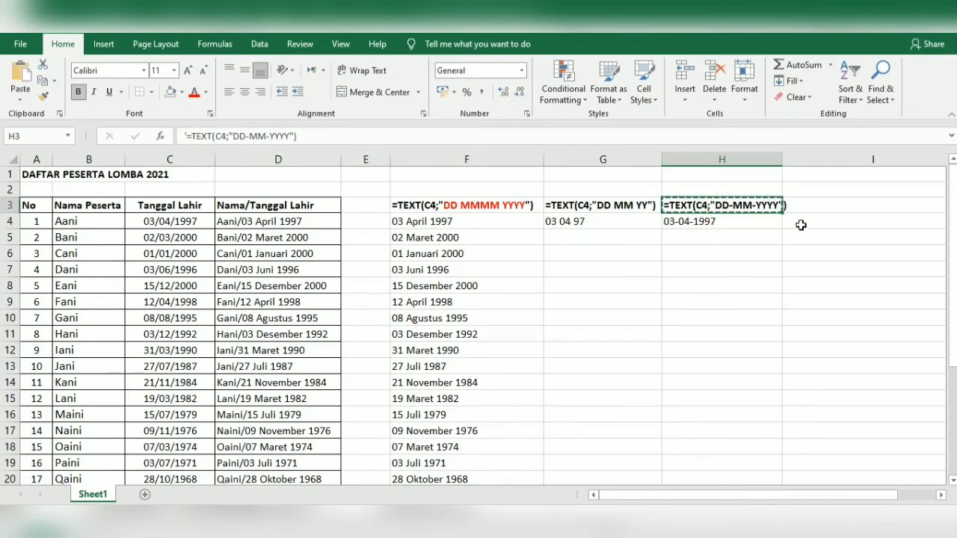
click(808, 207)
key(ctrl+v)
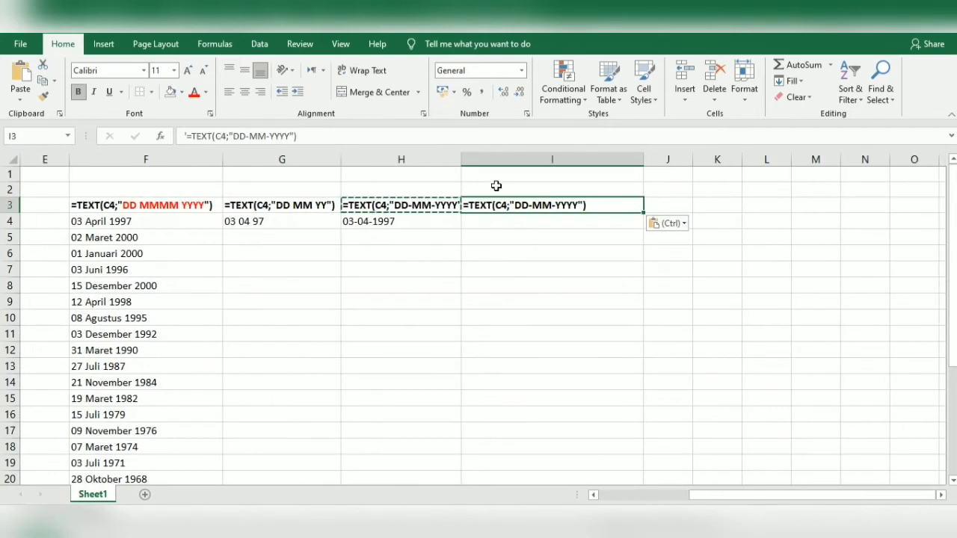
drag(465, 158, 466, 159)
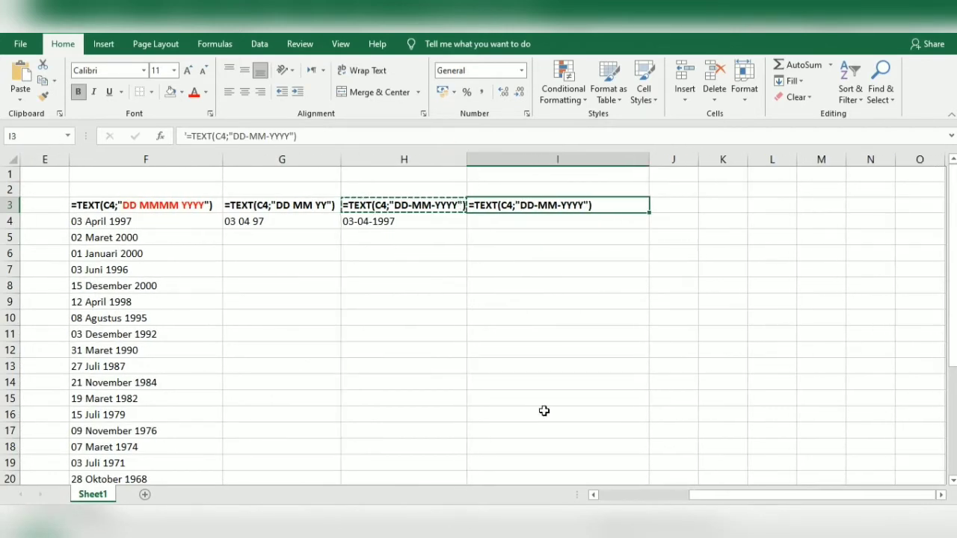
drag(704, 498, 641, 496)
click(761, 223)
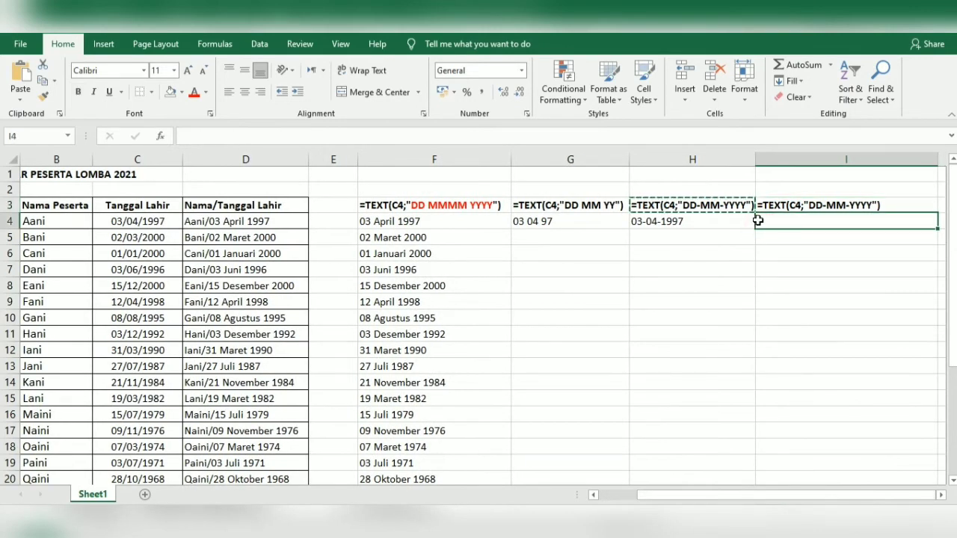
Edit the I3 label's format code to MM/DD/YYYY
double_click(830, 207)
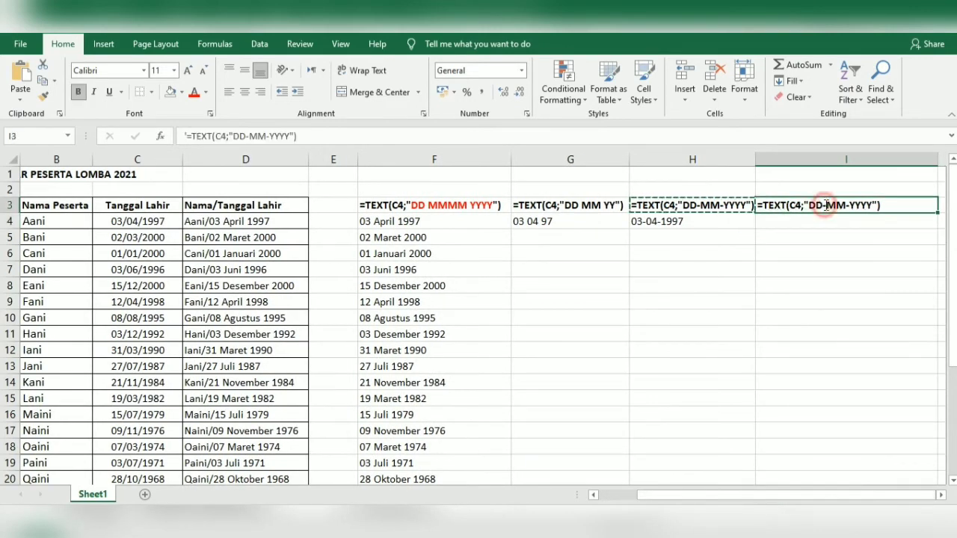
key(BackSpace)
key(BackSpace)
key(BackSpace)
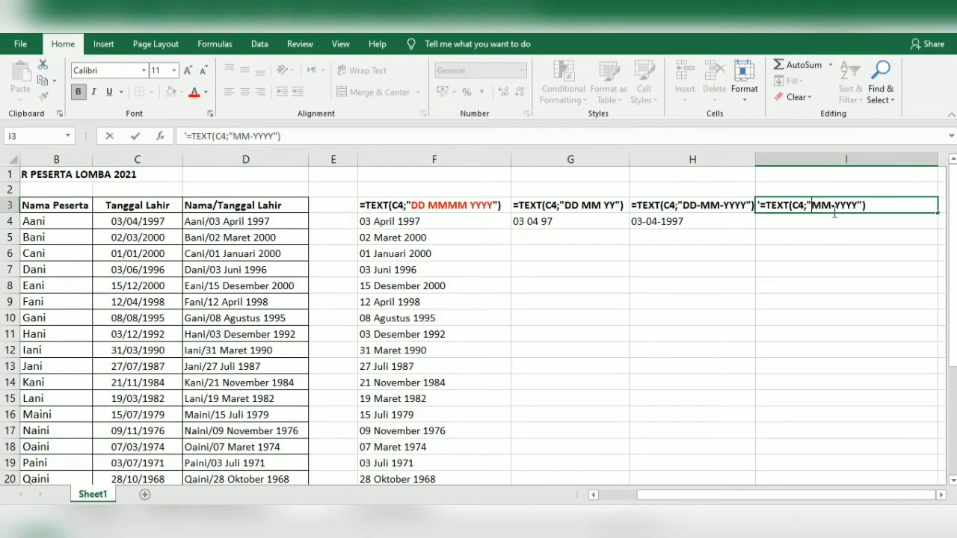
click(838, 207)
key(BackSpace)
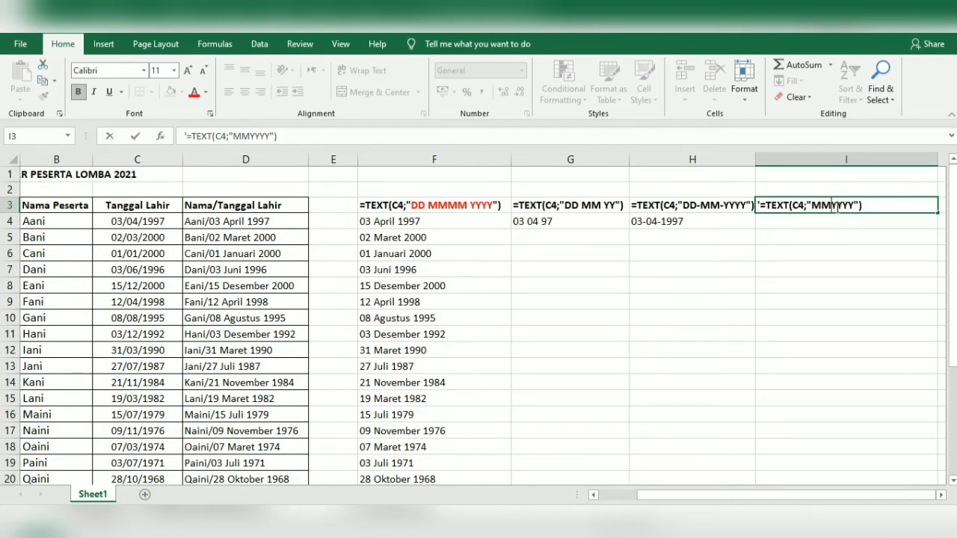
text(/DD)
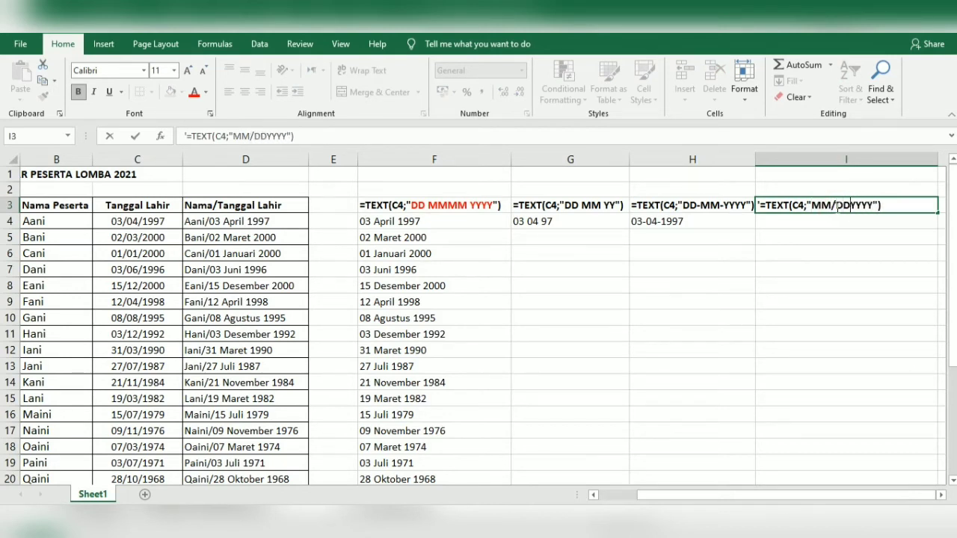
text(/)
click(831, 221)
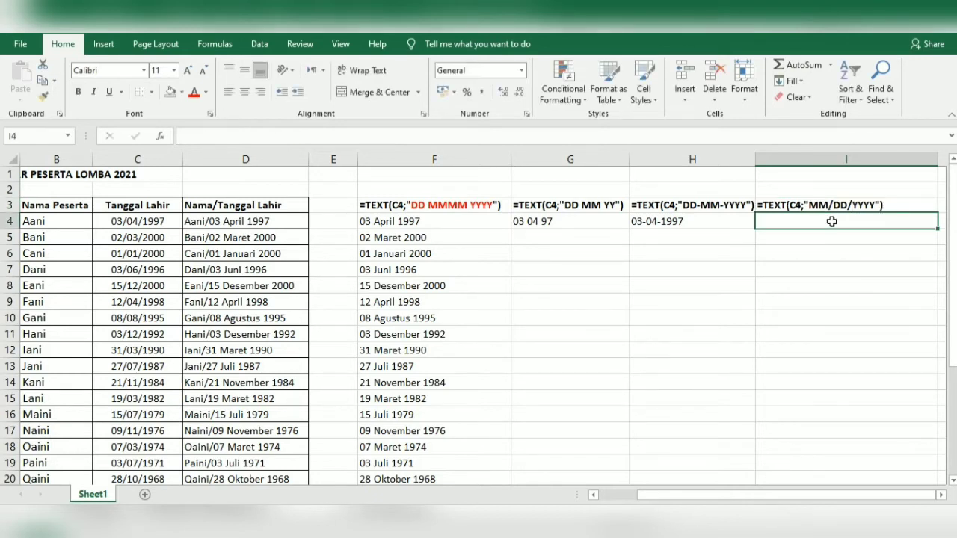
Enter =TEXT(C4;"MM/DD/YYYY") in I4 to show 04/03/1997
text(=TEXT()
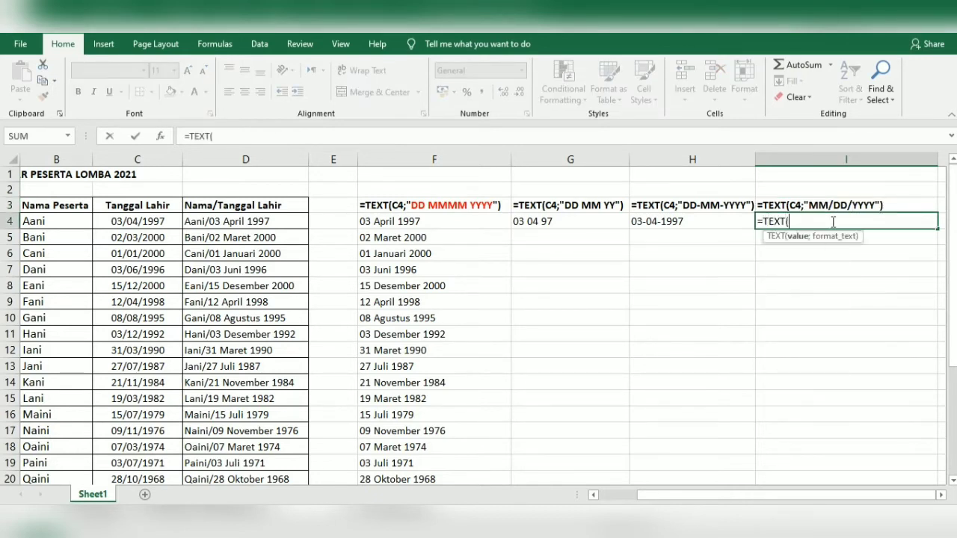
click(137, 221)
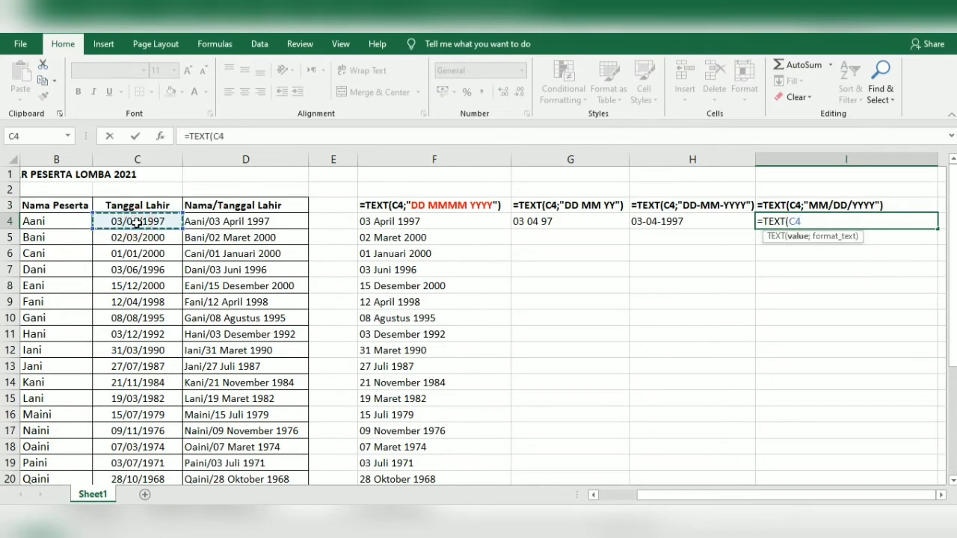
text(;)
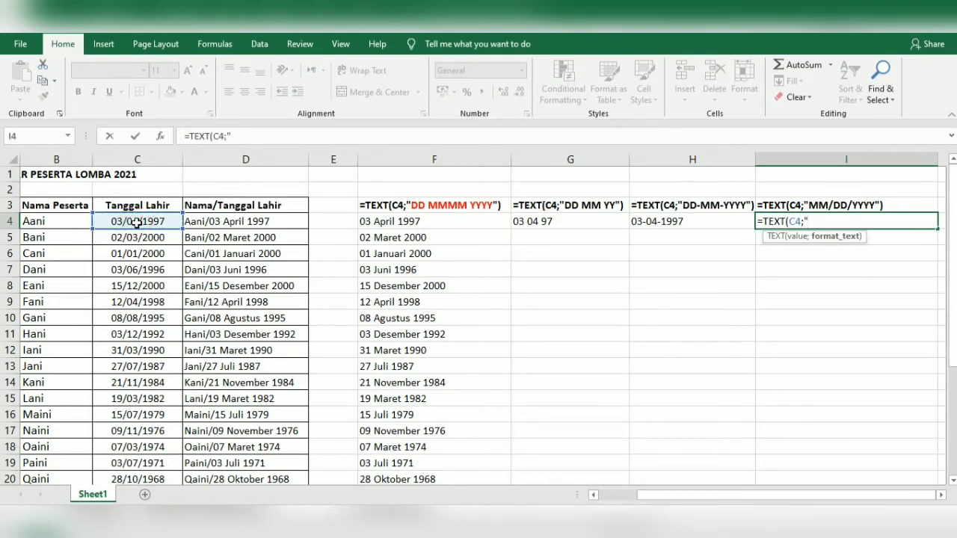
text("MM/D)
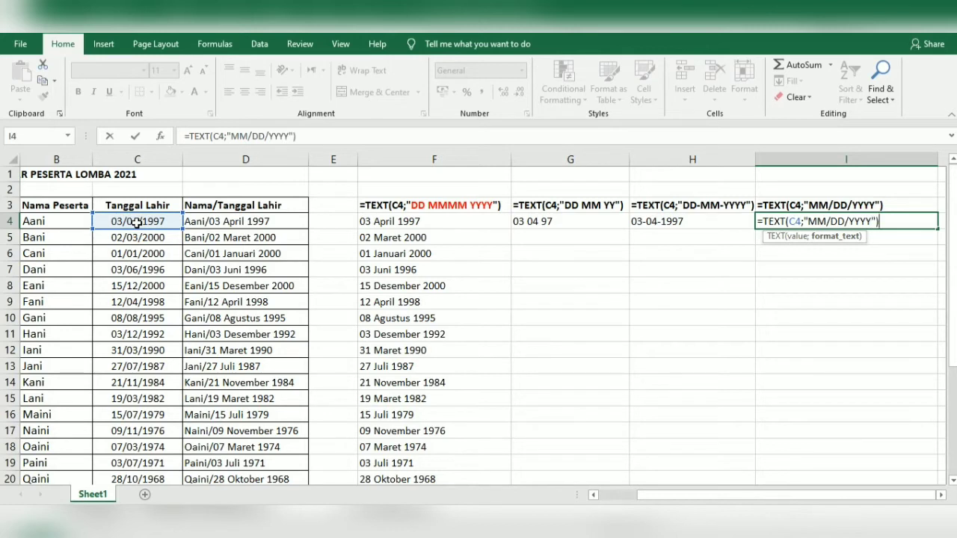
text(D/YYYY"))
key(Return)
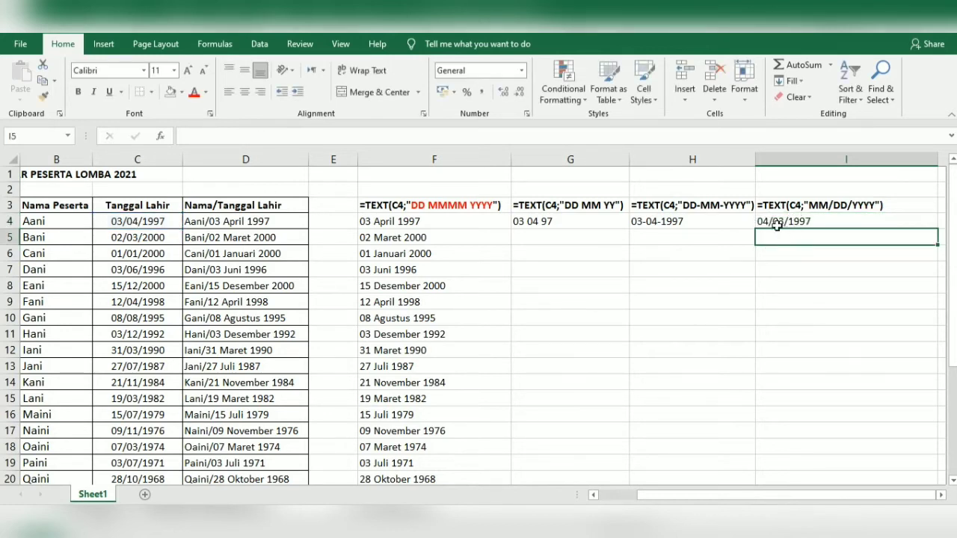
Change the I3 label and I4 formula to the MMMM/DD/YYYY format, showing April/03/1997
double_click(830, 205)
text(MM)
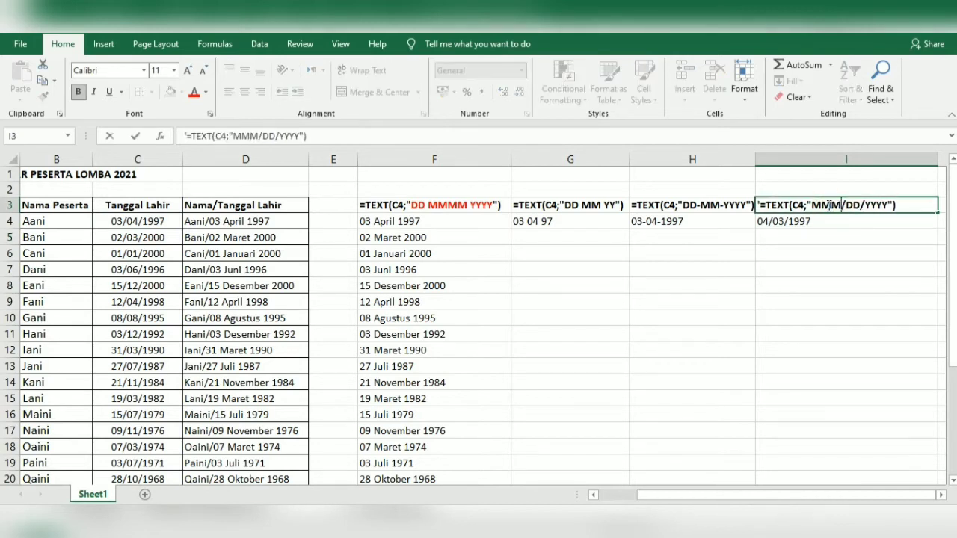
click(820, 247)
click(794, 221)
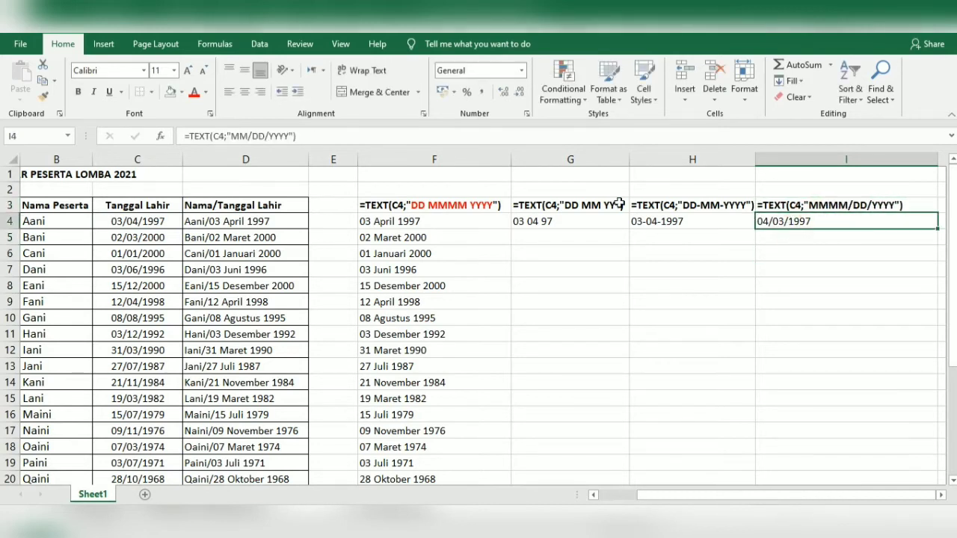
click(250, 135)
text(MM)
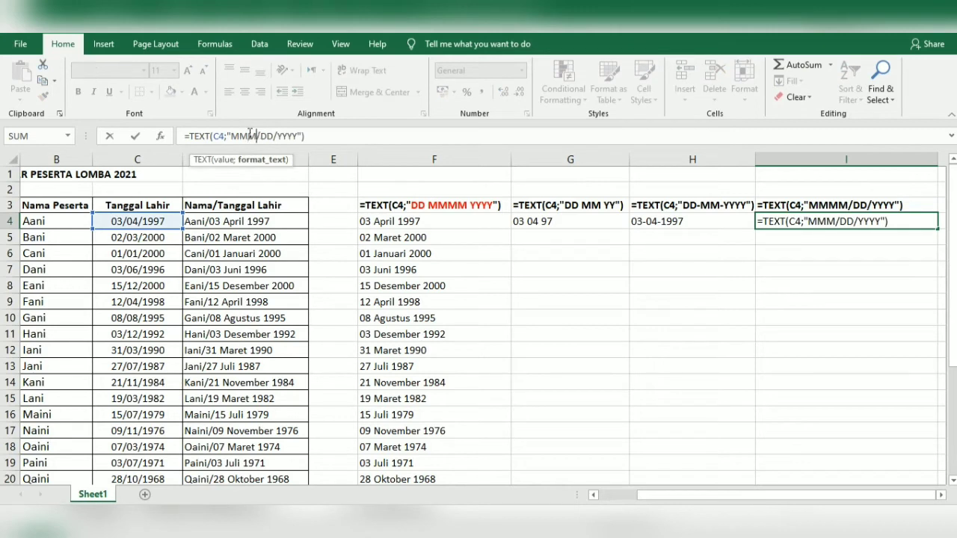
key(Return)
Fill the I4 formula down to row 9 and the H4 and G4 formulas down to row 8
click(781, 221)
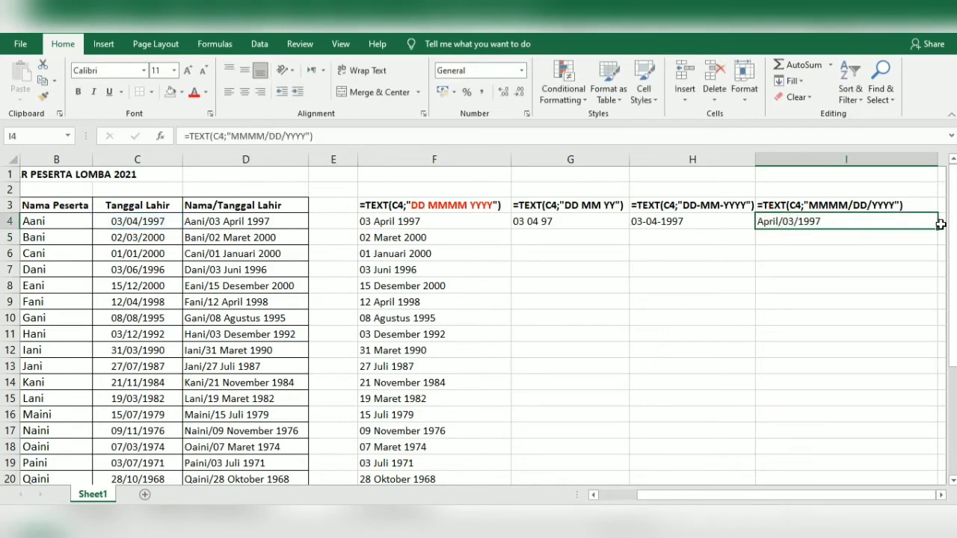
drag(939, 230, 933, 306)
click(694, 226)
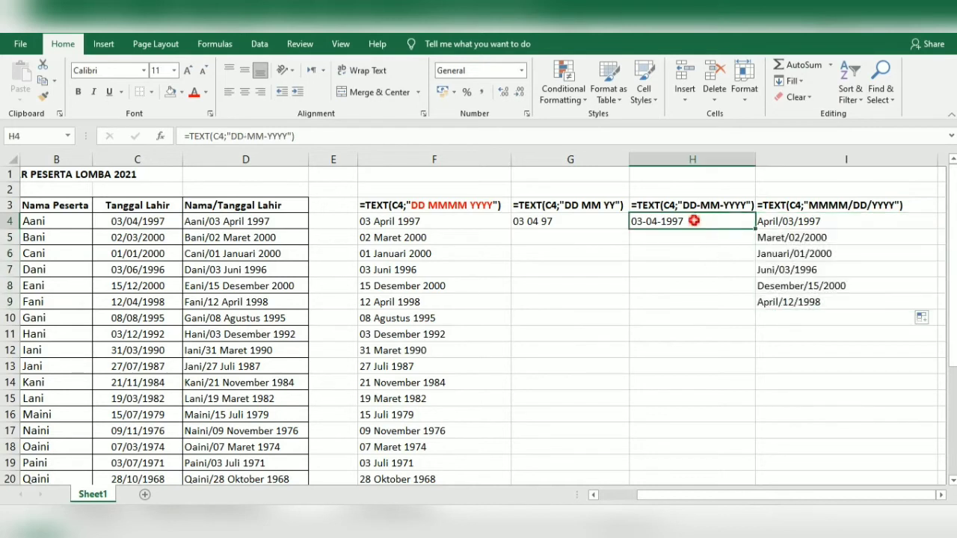
drag(752, 230, 749, 292)
click(603, 221)
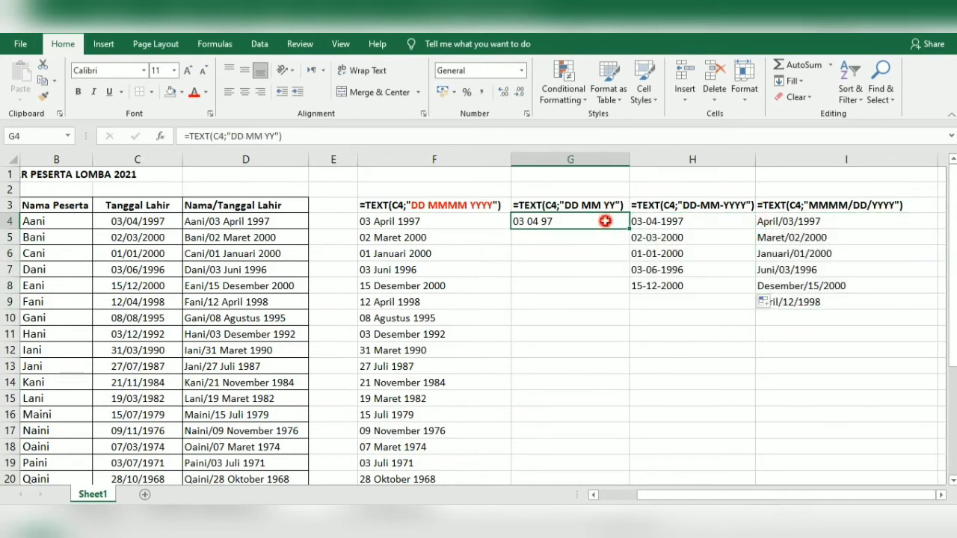
drag(632, 231, 626, 293)
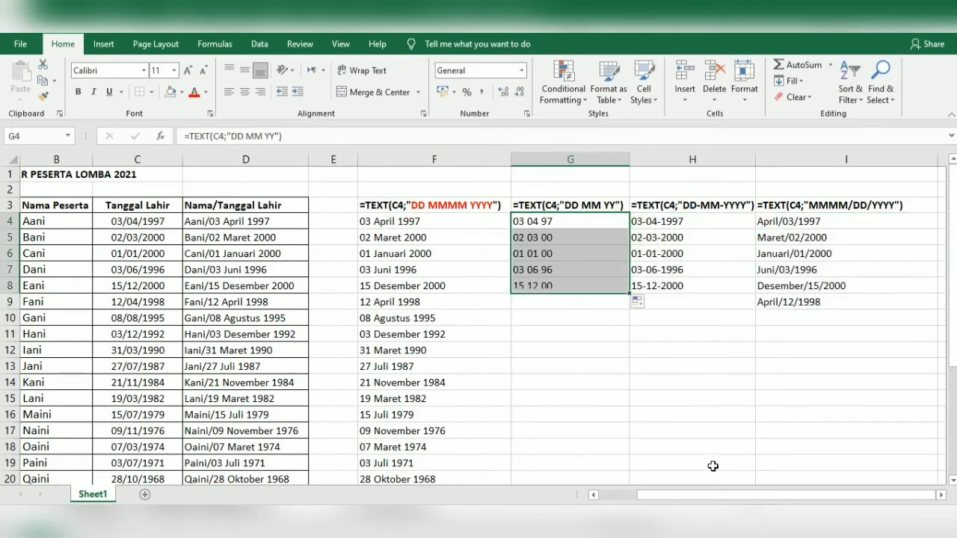
drag(717, 495, 678, 497)
click(613, 331)
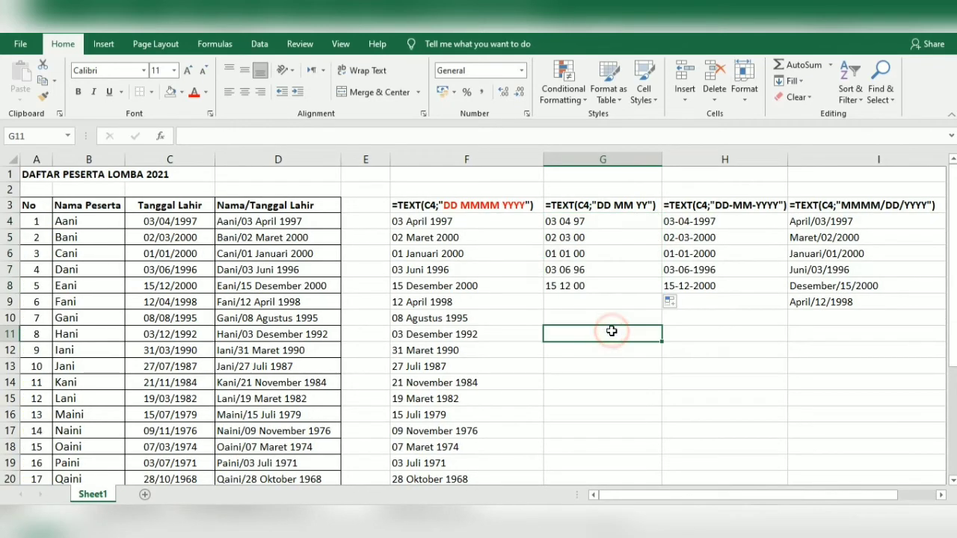
Enter the KESIMPULAN: heading in G11, then MM with BULAN DALAM ANGKA in row 12
text(KESIMPULAN)
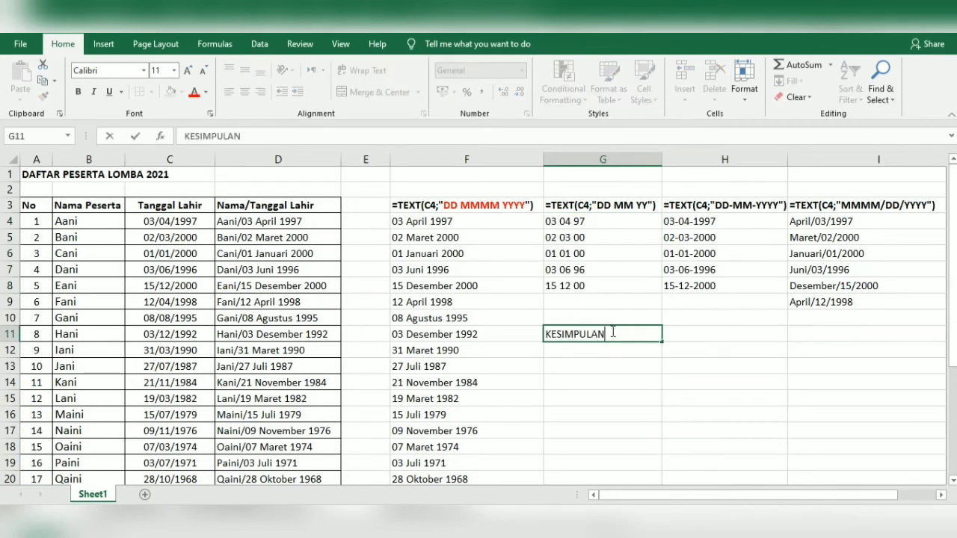
text(:)
key(Return)
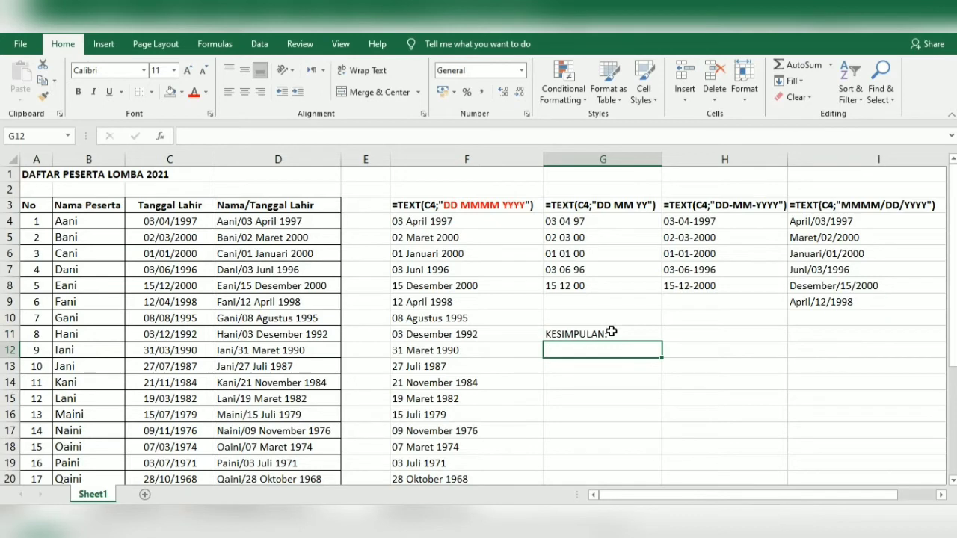
text(Y)
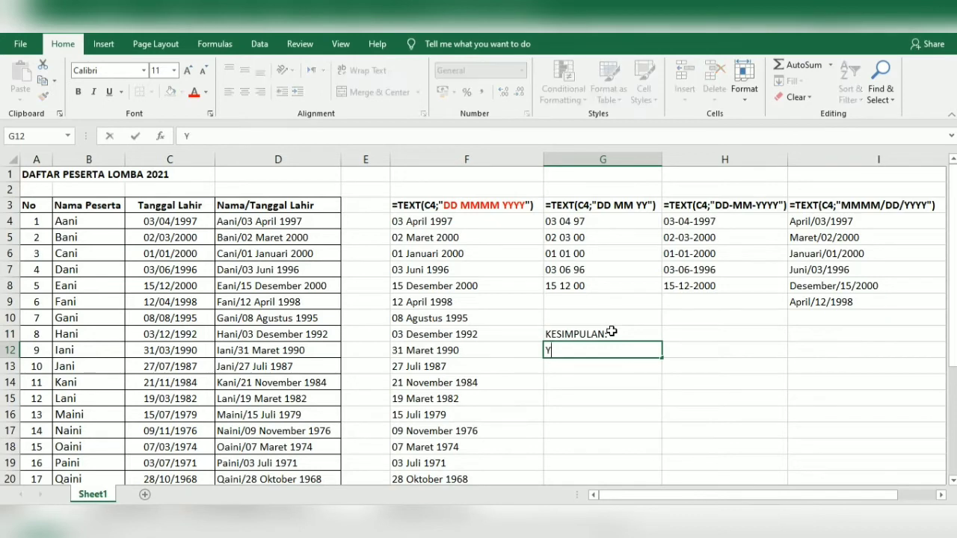
key(BackSpace)
text(MM)
key(Tab)
text(BULAN )
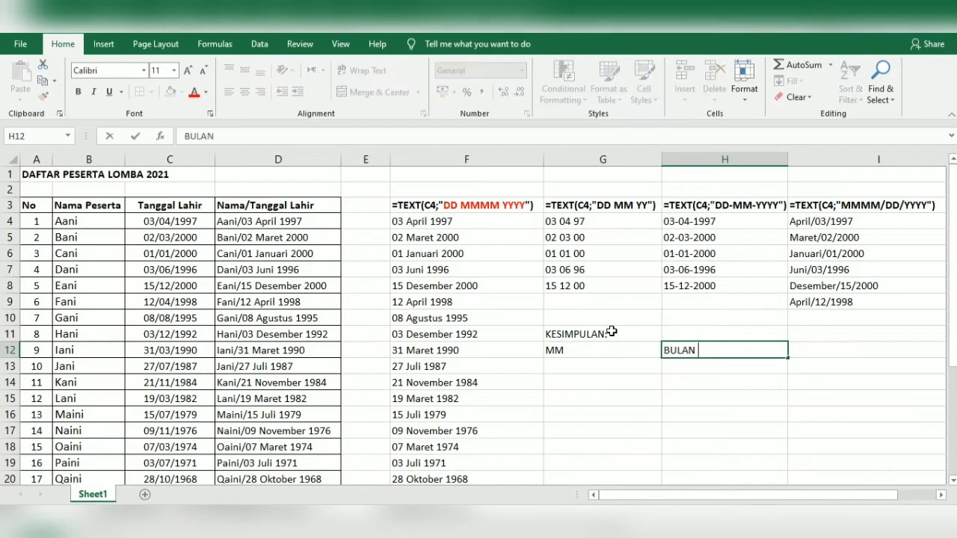
text(DALAM ANGKA)
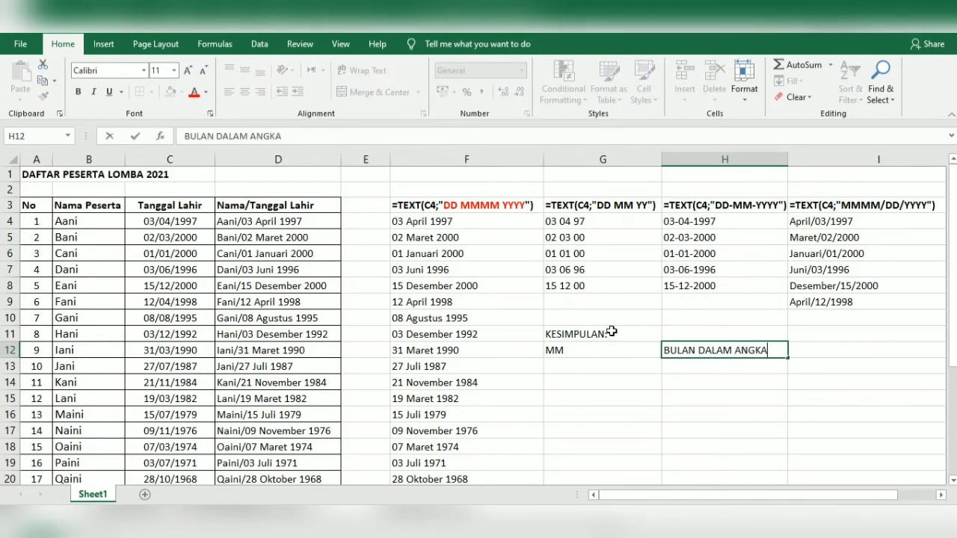
key(Return)
Add MMMM with the description BULAN DALAM HURUF in row 13
key(Left)
text(MMM)
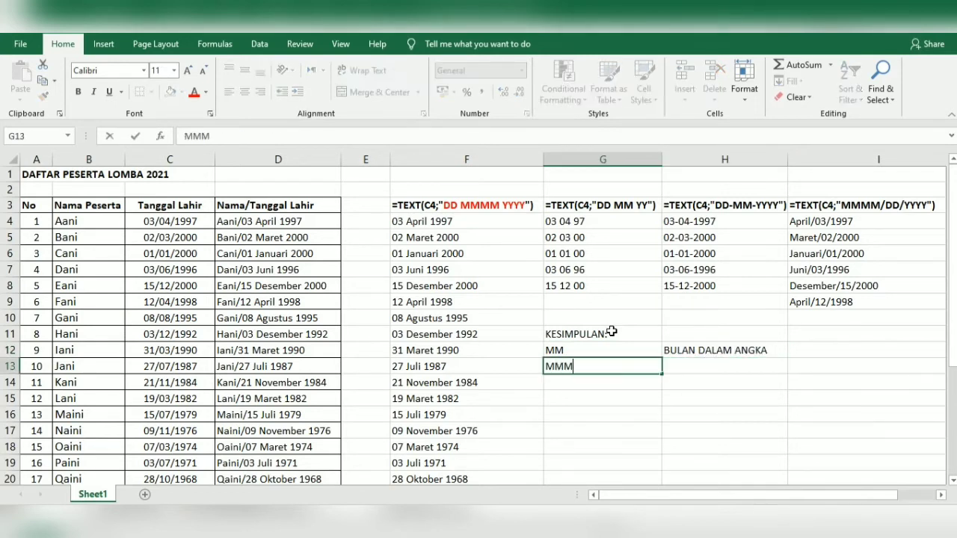
text(M)
key(Right)
text(BU;A)
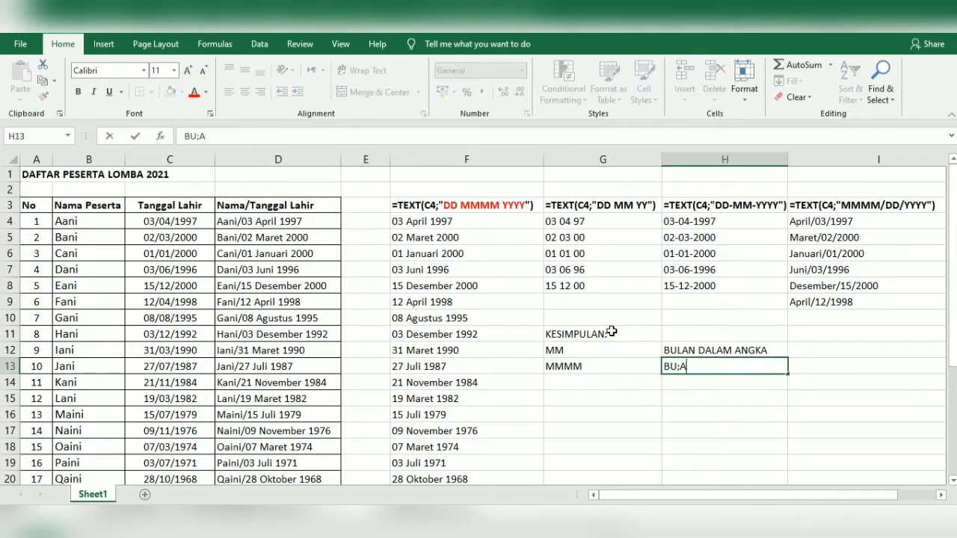
key(BackSpace)
key(BackSpace)
text(LAN DALAM )
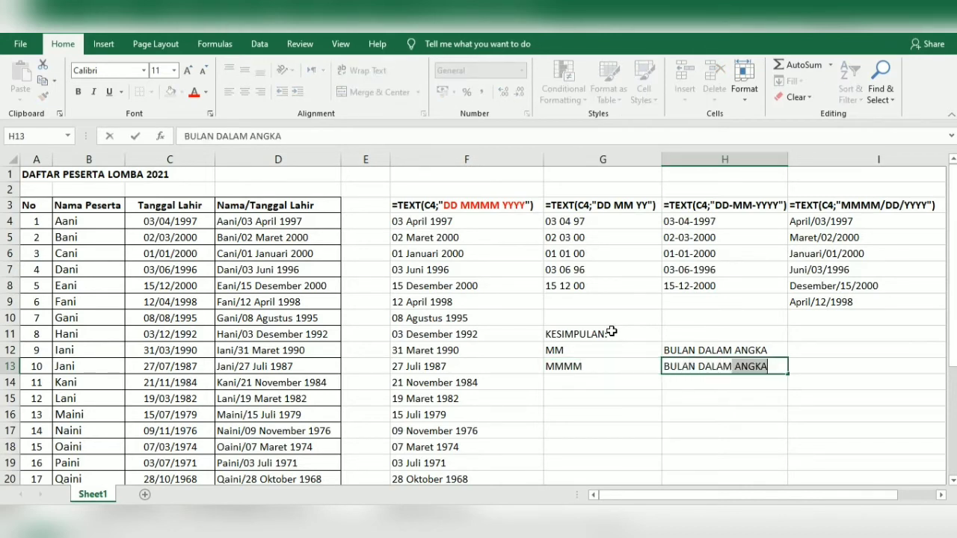
text(HURUF)
key(Return)
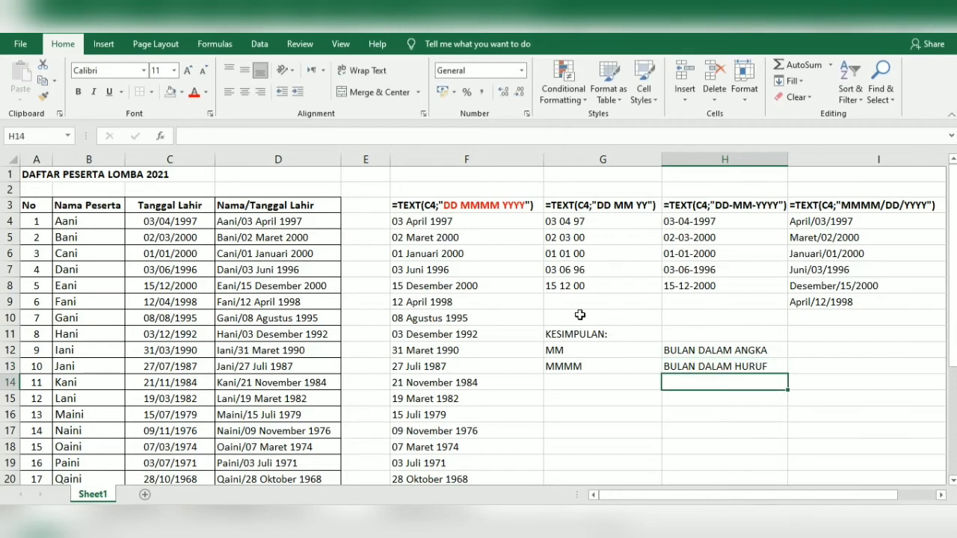
click(578, 348)
click(736, 353)
click(795, 351)
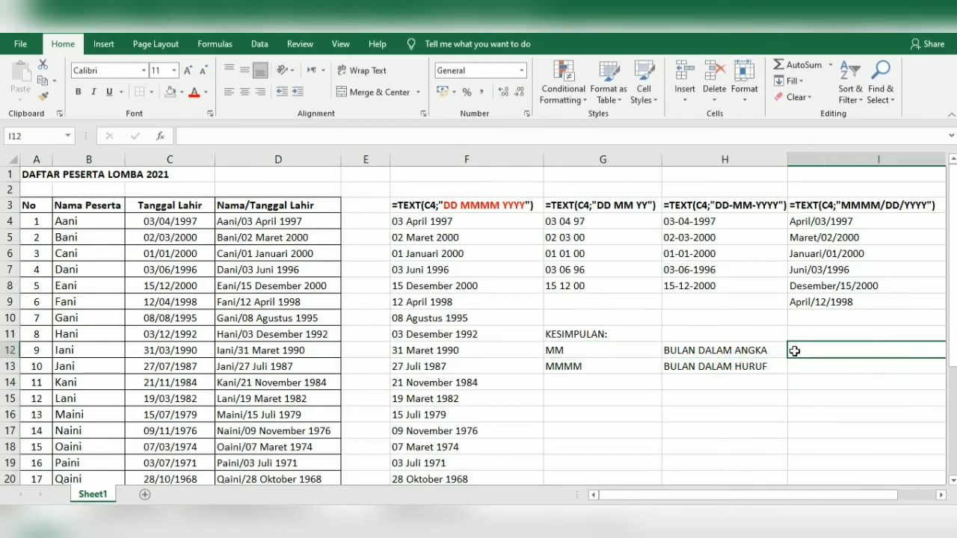
Enter the month examples '04 and APRIL in I12 and I13, keeping 04 as text
text(04)
key(Return)
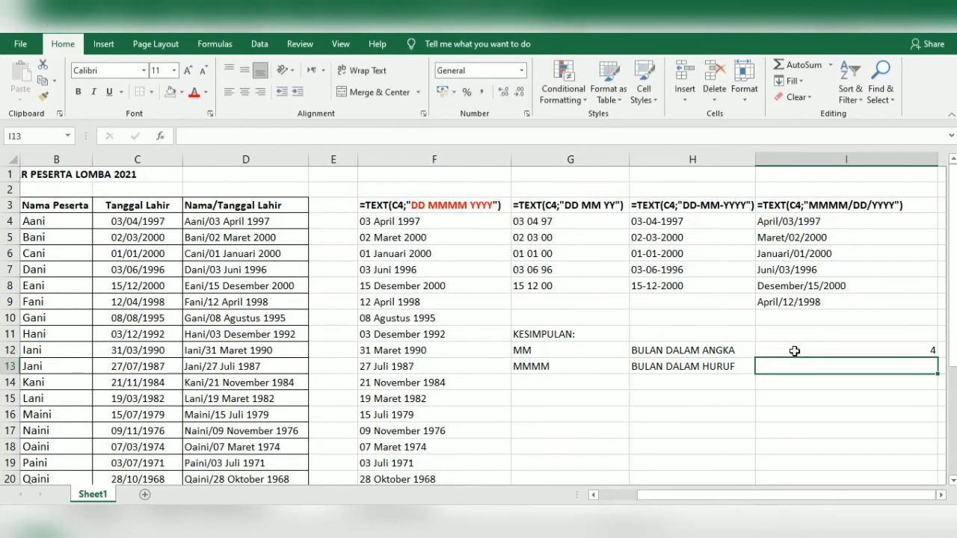
click(795, 351)
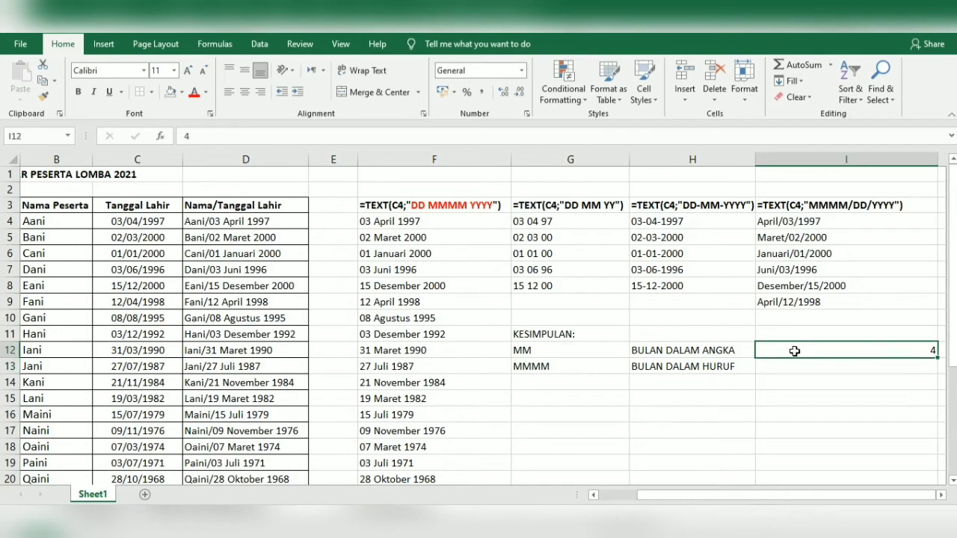
text('04)
key(Return)
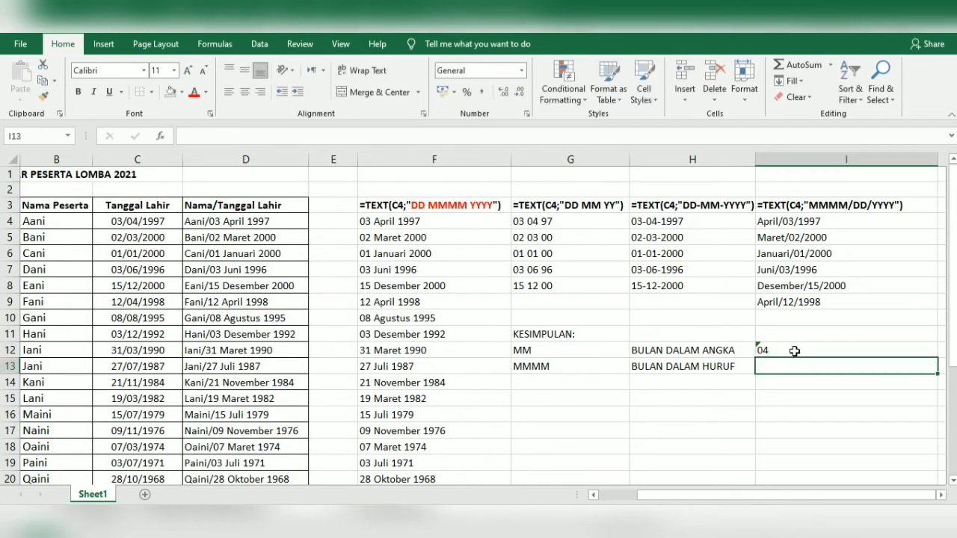
text(AP)
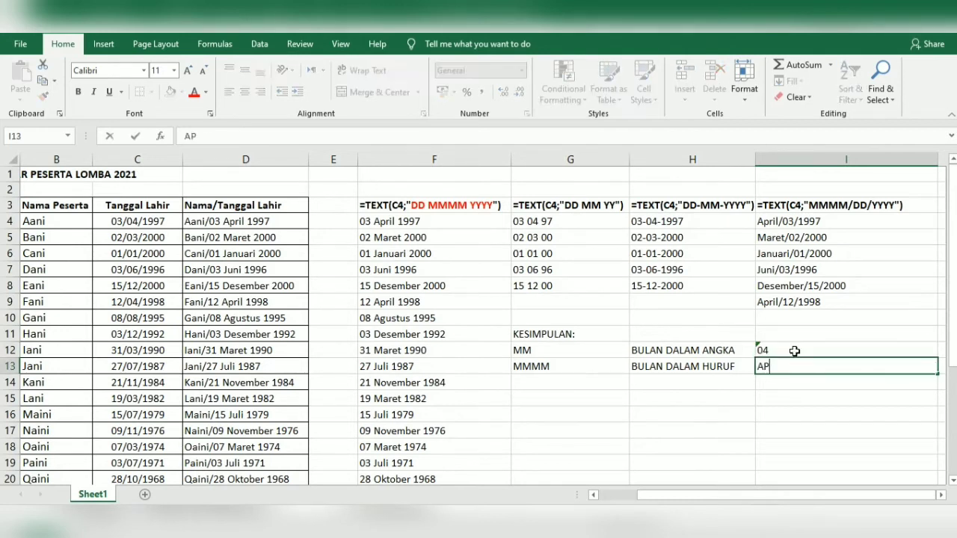
text(RIL)
key(Return)
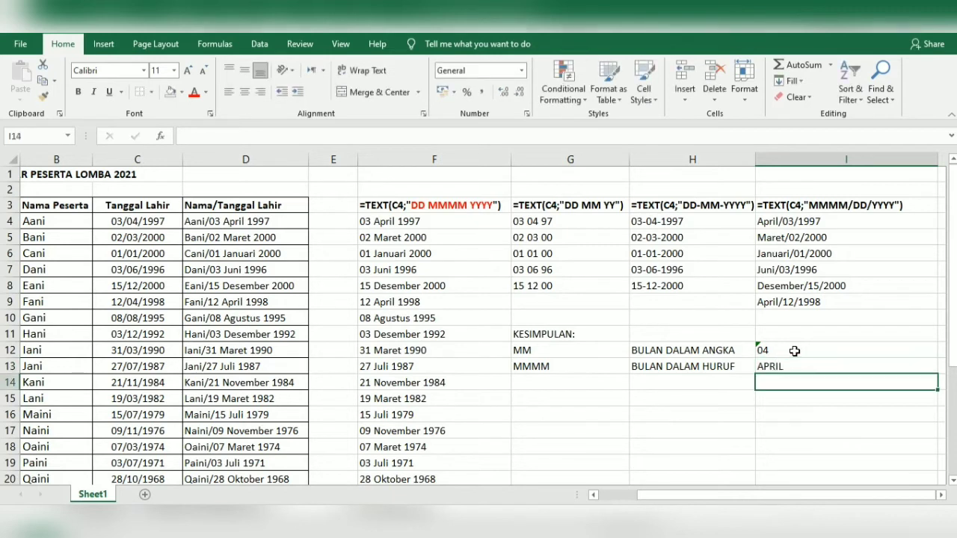
Add row 14: YY, TAHUN DALAM 2 ANGKA, and the text example '96
click(520, 386)
text(YY)
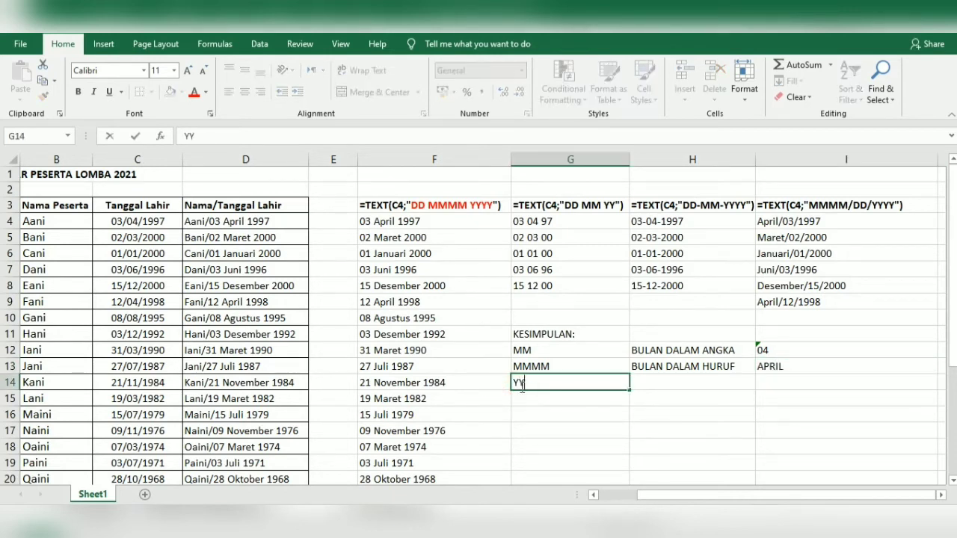
key(Tab)
text(TA)
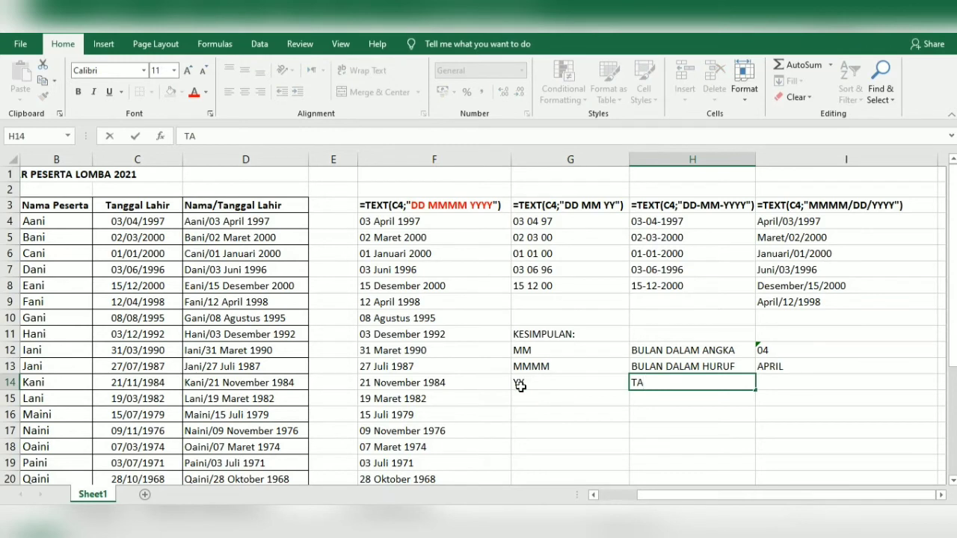
key(BackSpace)
key(BackSpace)
text(TAHUN DALAM )
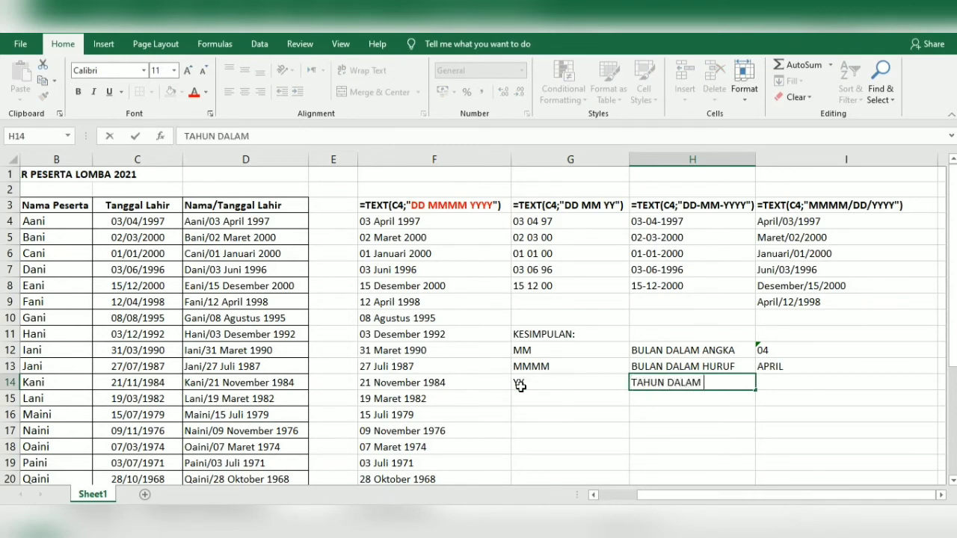
text(2 ANGKA)
key(Tab)
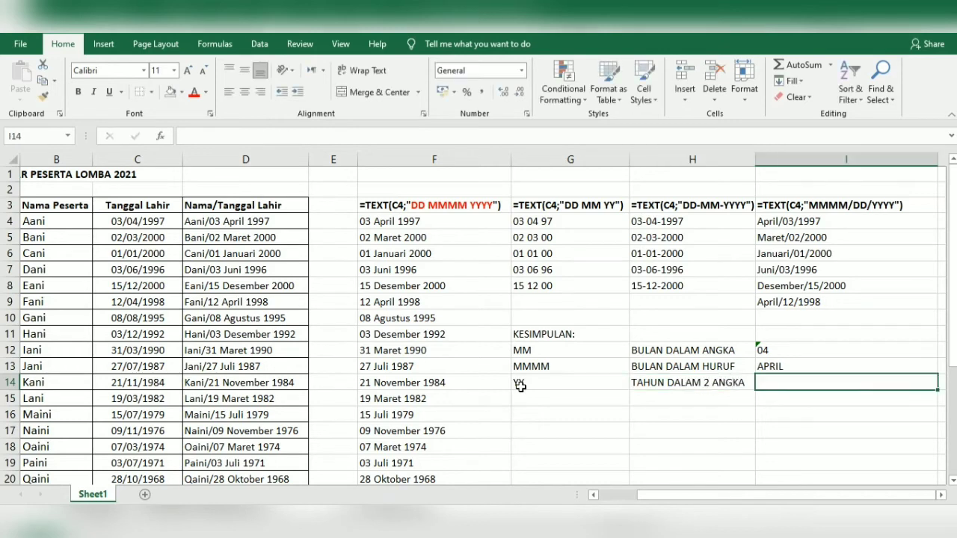
text(96)
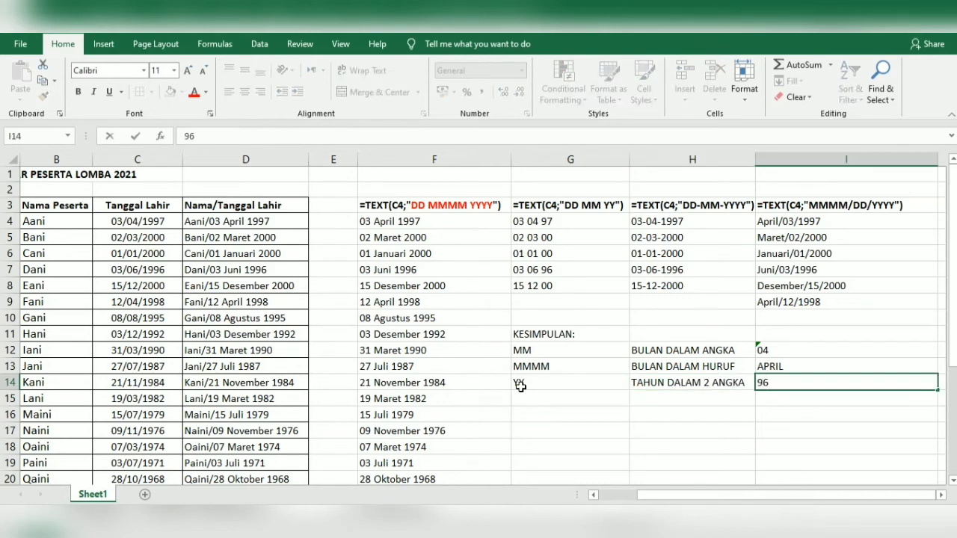
key(ctrl+Return)
key(Delete)
text('96)
key(Return)
Add row 15: YYYY, TAHUN DALAM 4 ANGKA, and the text example '1996
click(522, 400)
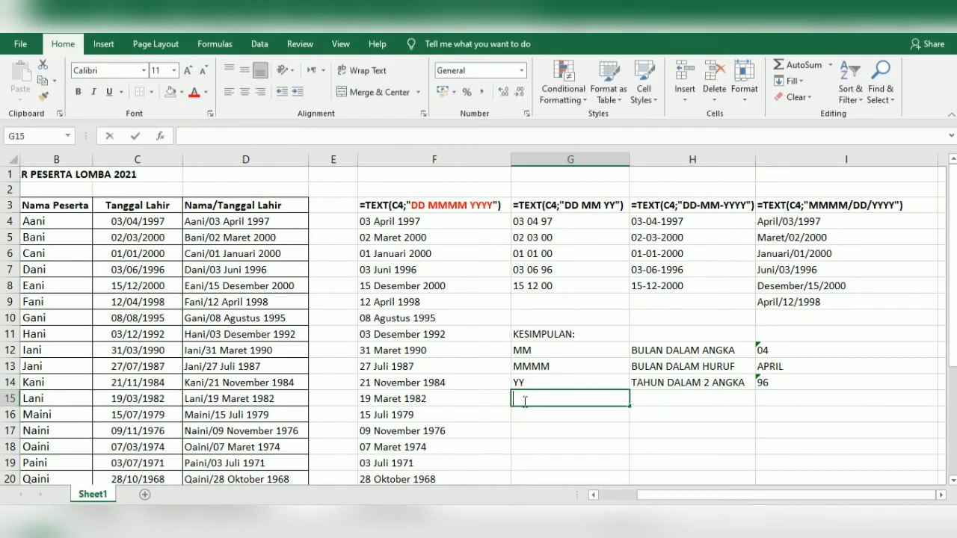
text(YYYY)
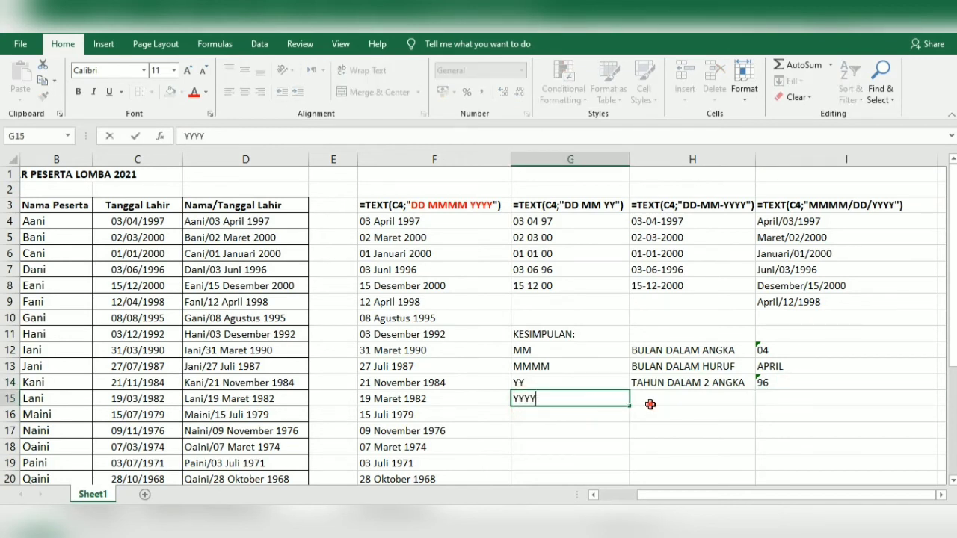
click(649, 405)
key(ctrl+d)
double_click(705, 397)
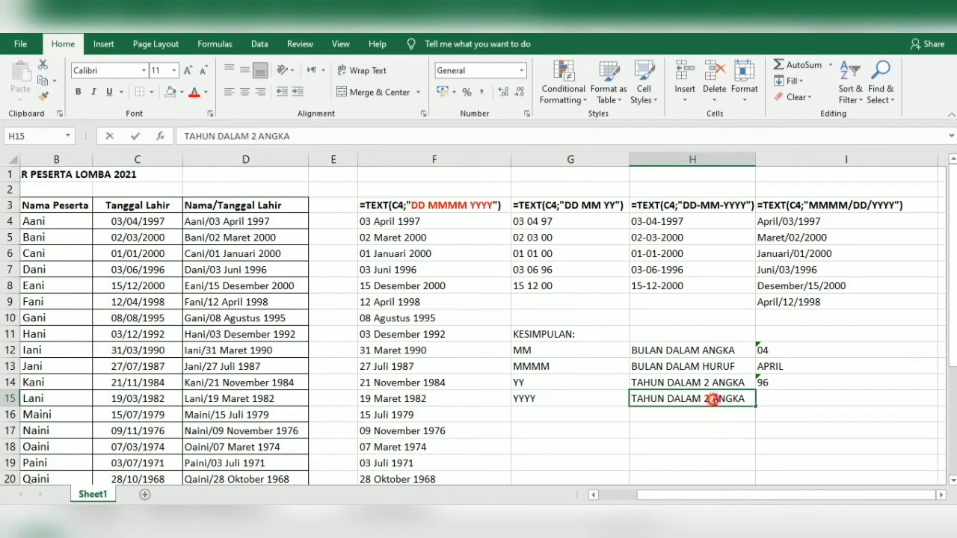
key(BackSpace)
key(BackSpace)
text(4)
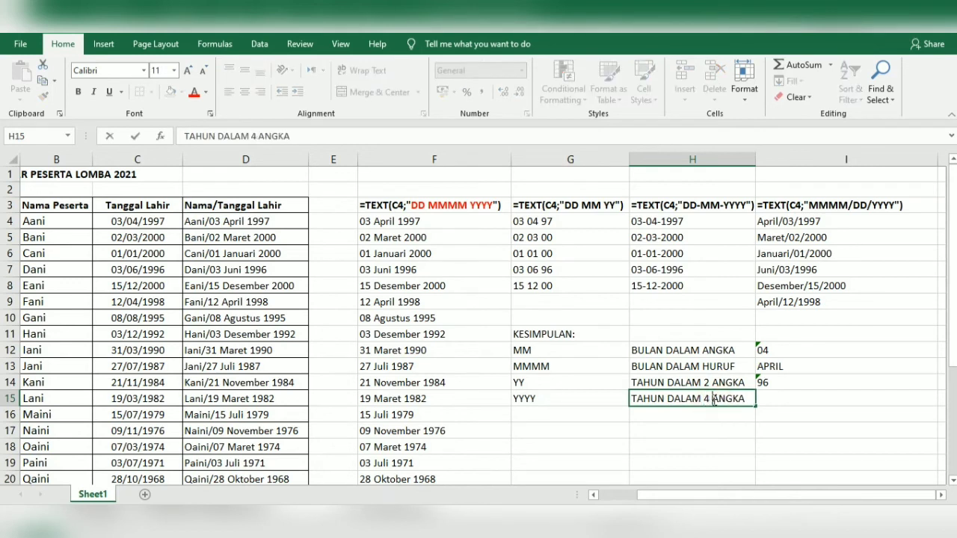
click(773, 400)
text('1996)
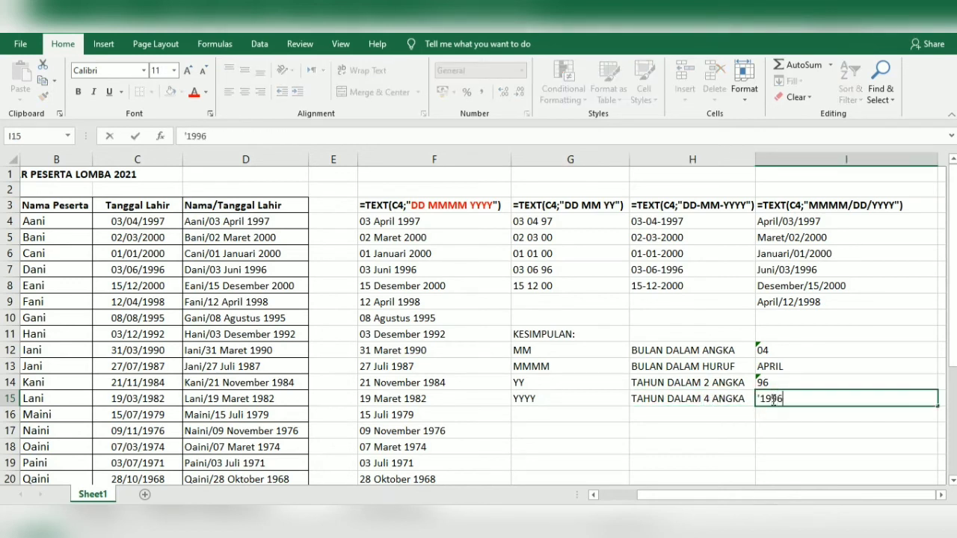
key(Return)
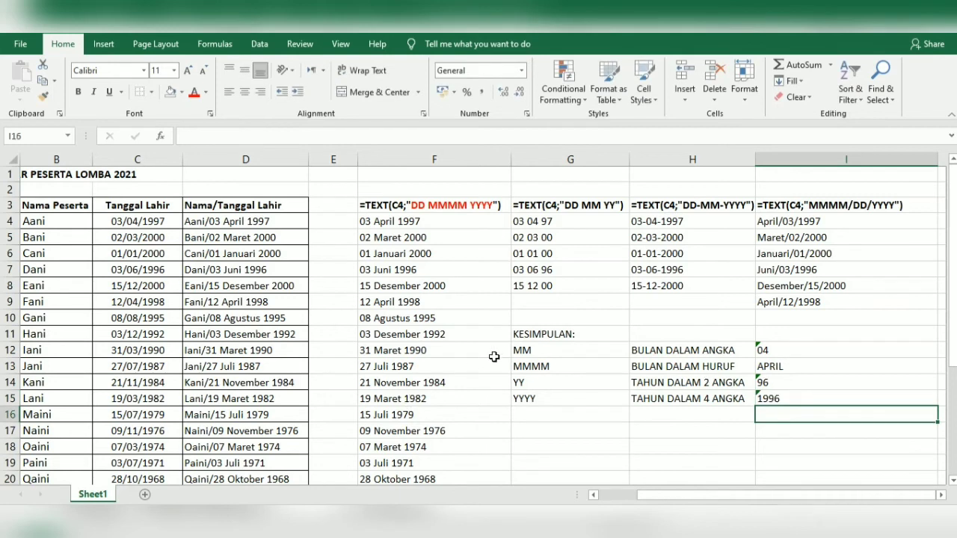
click(582, 420)
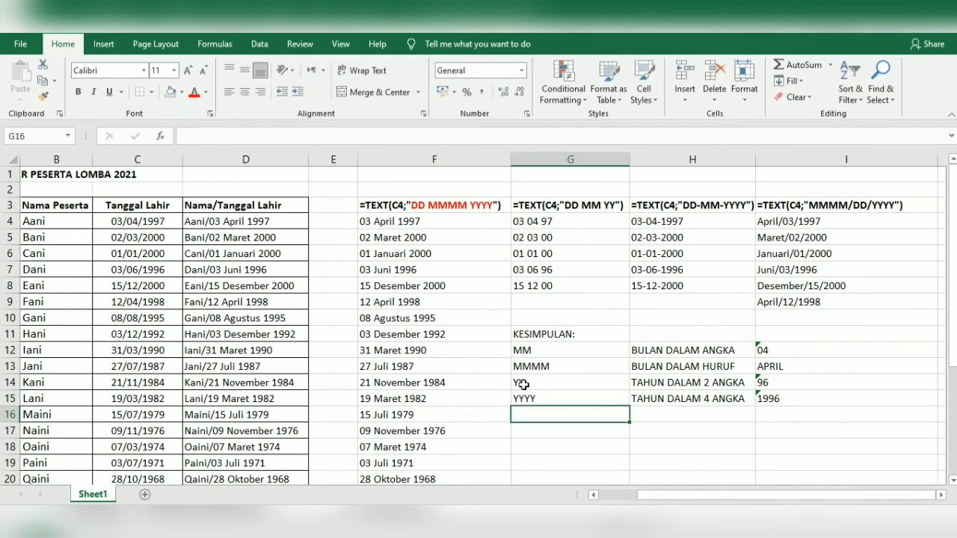
Enter the reminder JANGAN LUPA PAKAI TANDA PETIK in G16 and make it bold
text(JANGAN LUPA)
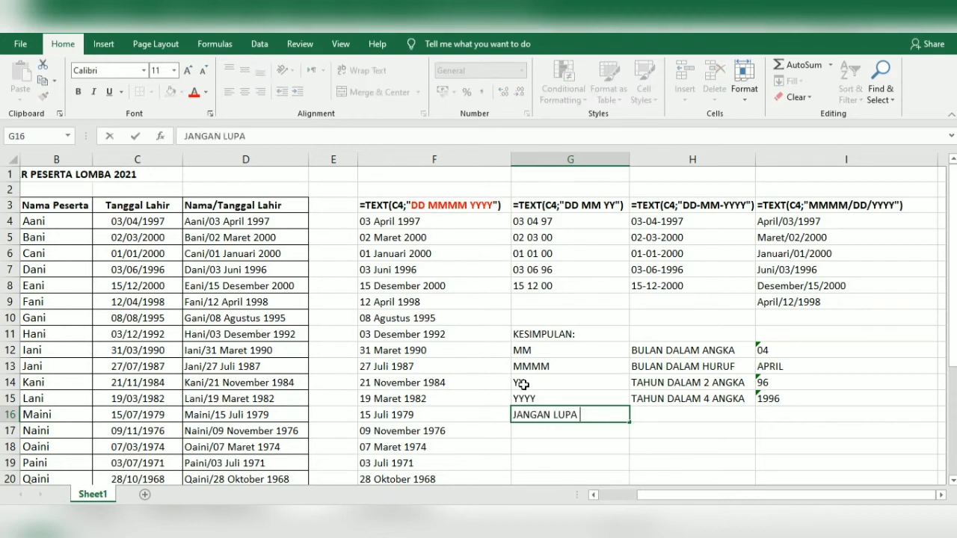
text( PAKAI TANDA PETIK!)
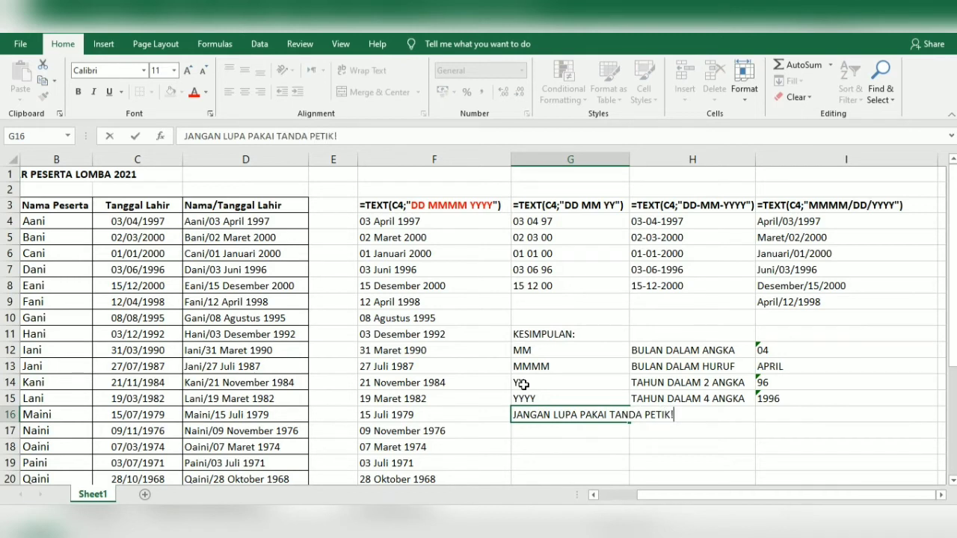
key(BackSpace)
key(Return)
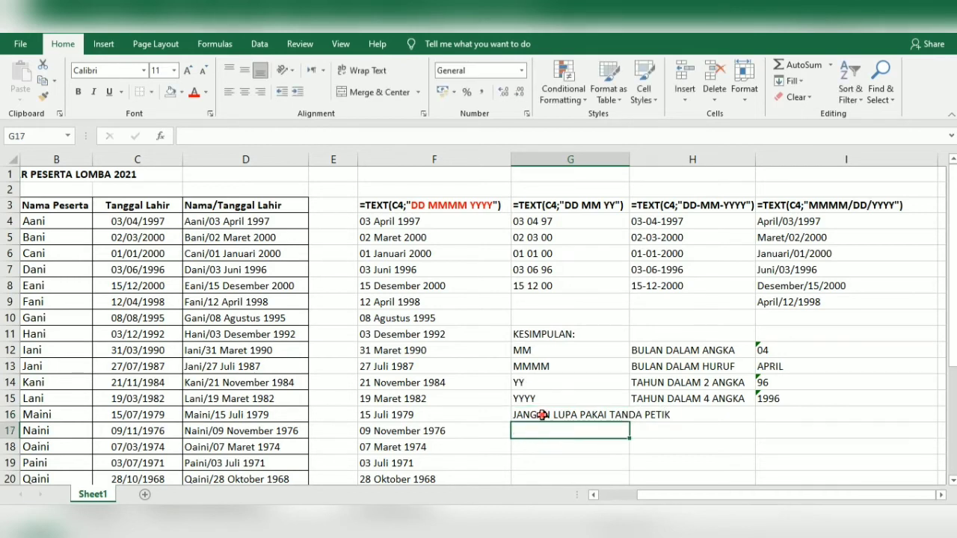
click(542, 414)
key(ctrl+b)
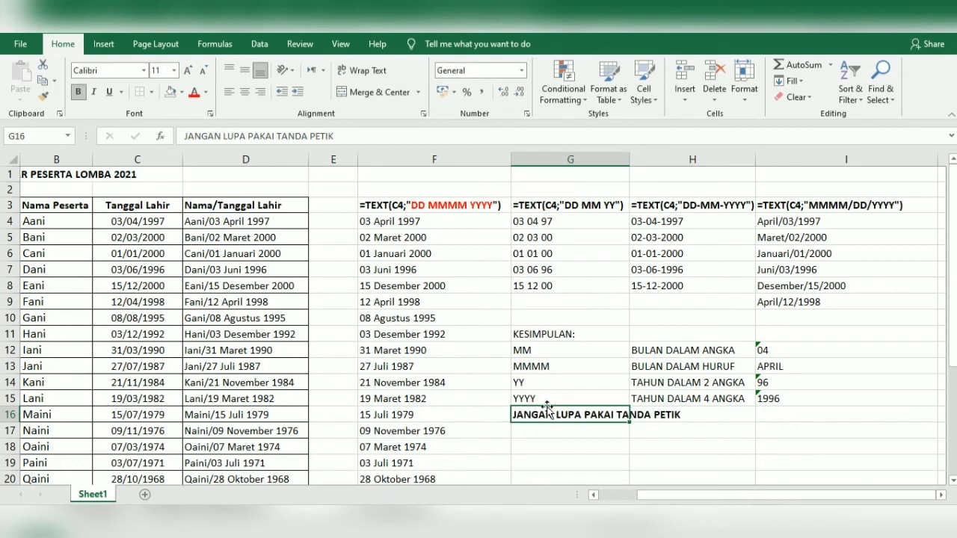
Enter the quoted format example "DD MM YYYY" in I16
click(773, 418)
text("DD)
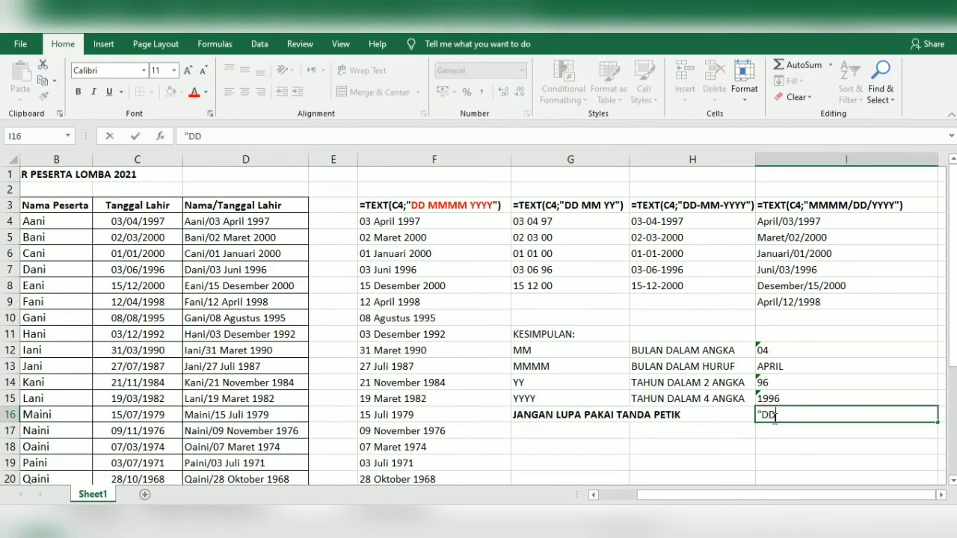
text( MM YYYY)
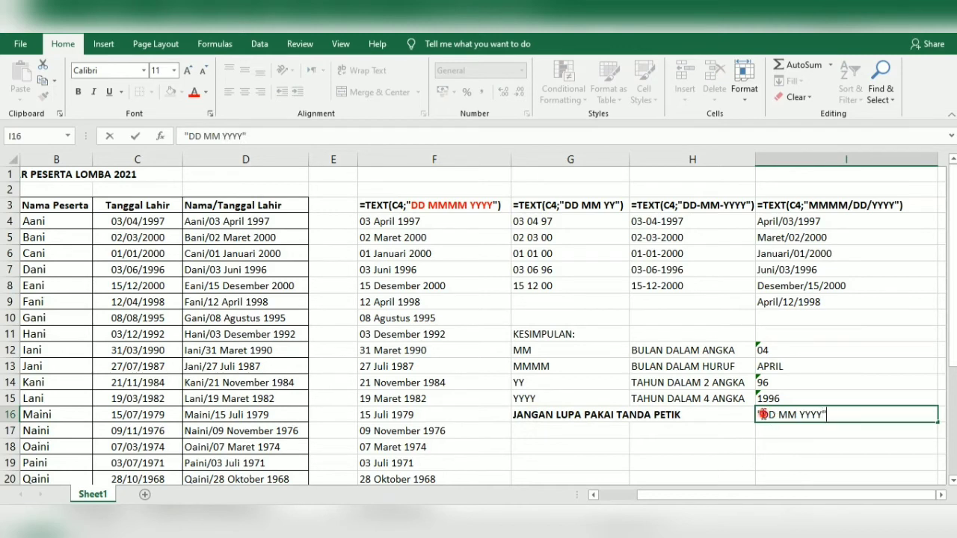
drag(763, 415, 757, 415)
drag(829, 415, 822, 415)
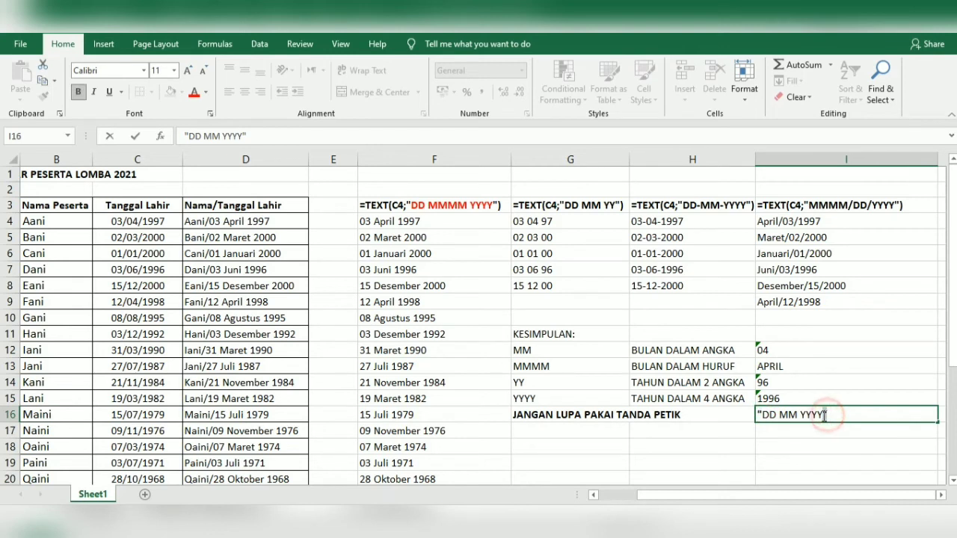
click(604, 438)
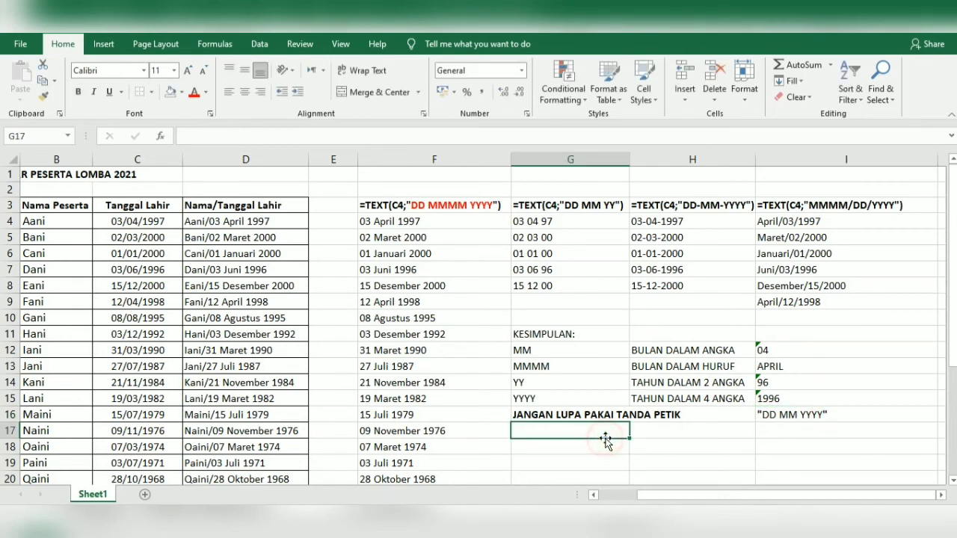
click(783, 416)
double_click(783, 416)
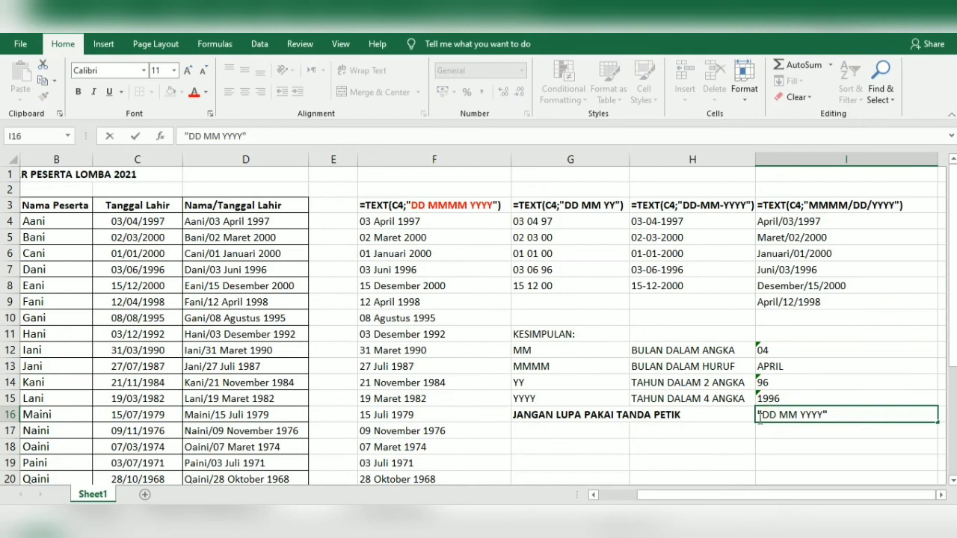
click(587, 440)
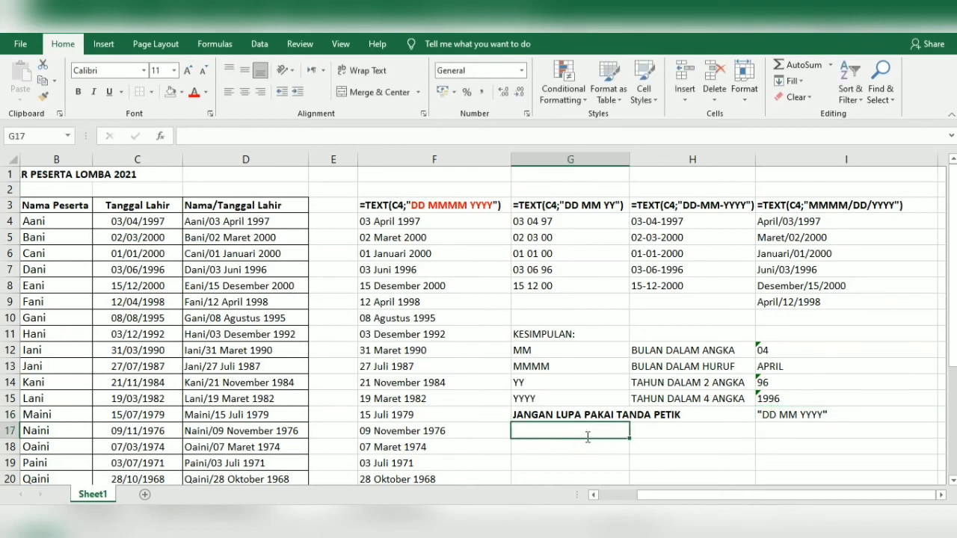
Enter the note BISA PAKAI TANDA - / DLL in G17
text(BIAS)
key(BackSpace)
key(BackSpace)
text(SA )
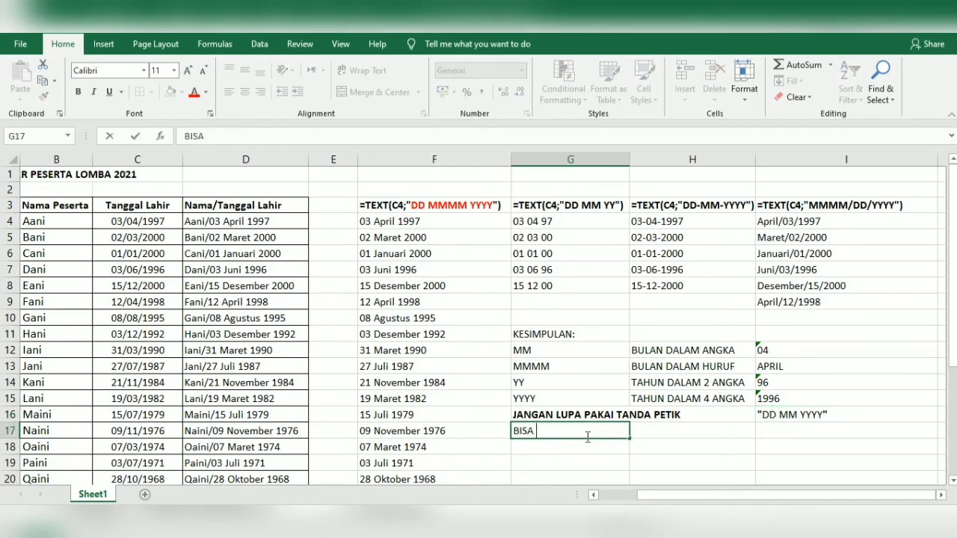
text(PAKAI TANDA)
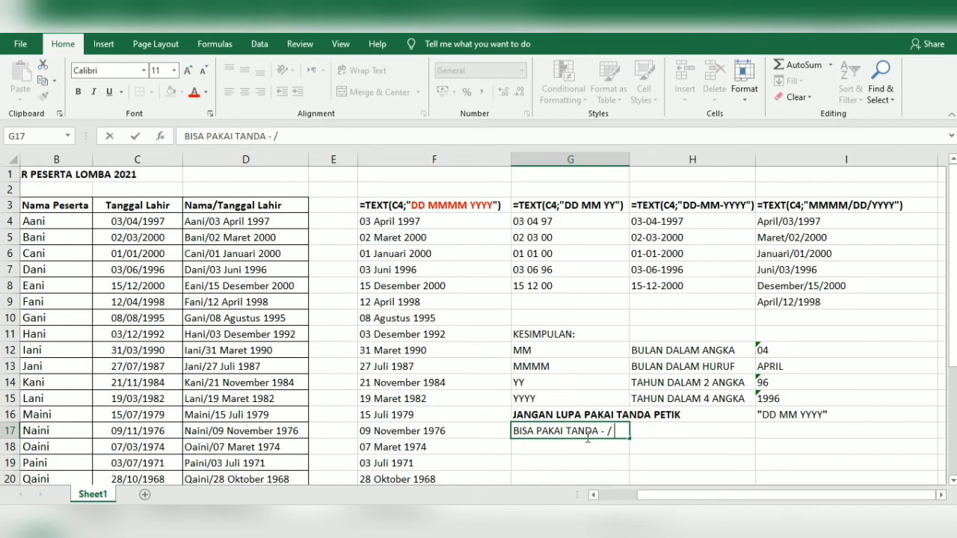
text(- / DLL)
key(Return)
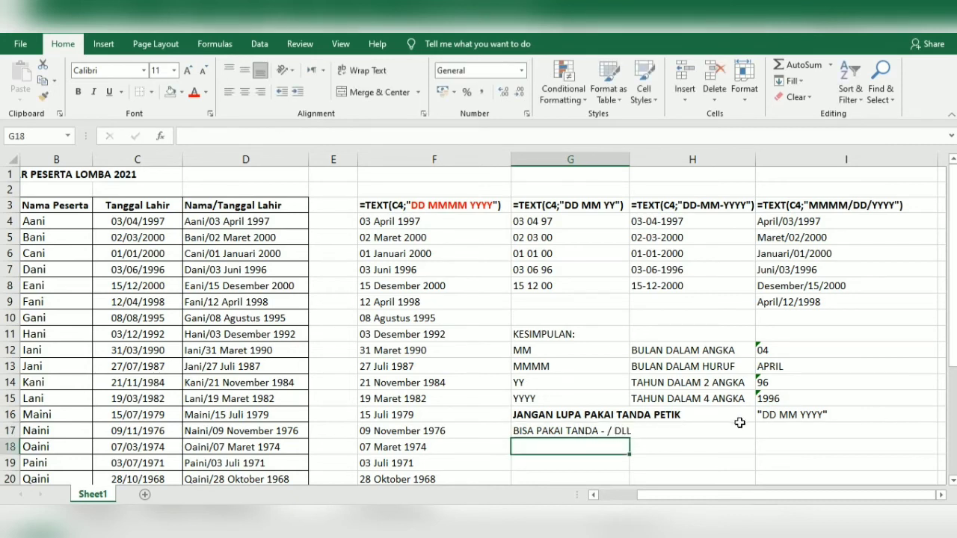
Copy the I16 example into I17 and change it to "DD-MM-YYYY" with dashes
click(757, 433)
key(ctrl+d)
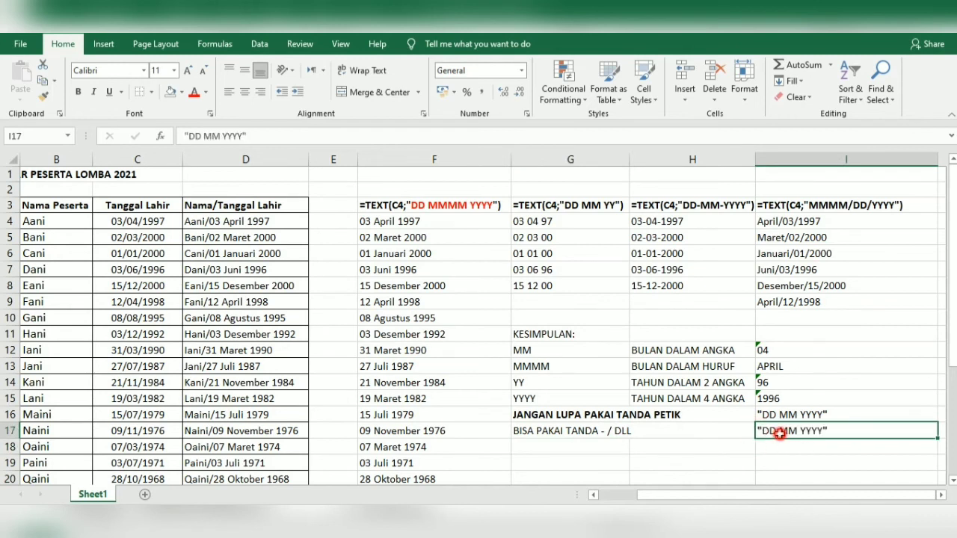
double_click(782, 434)
click(779, 432)
key(BackSpace)
text(-)
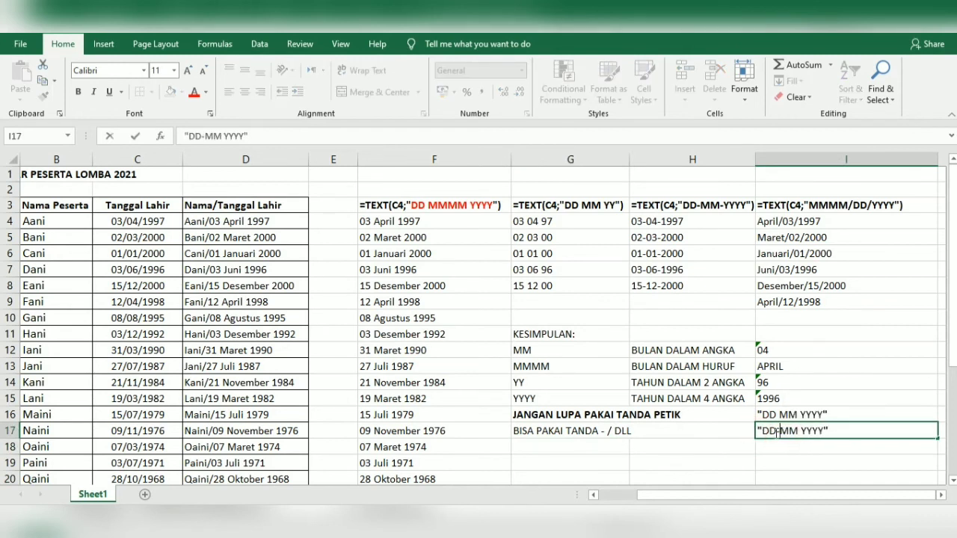
click(797, 433)
key(BackSpace)
text(-)
click(568, 446)
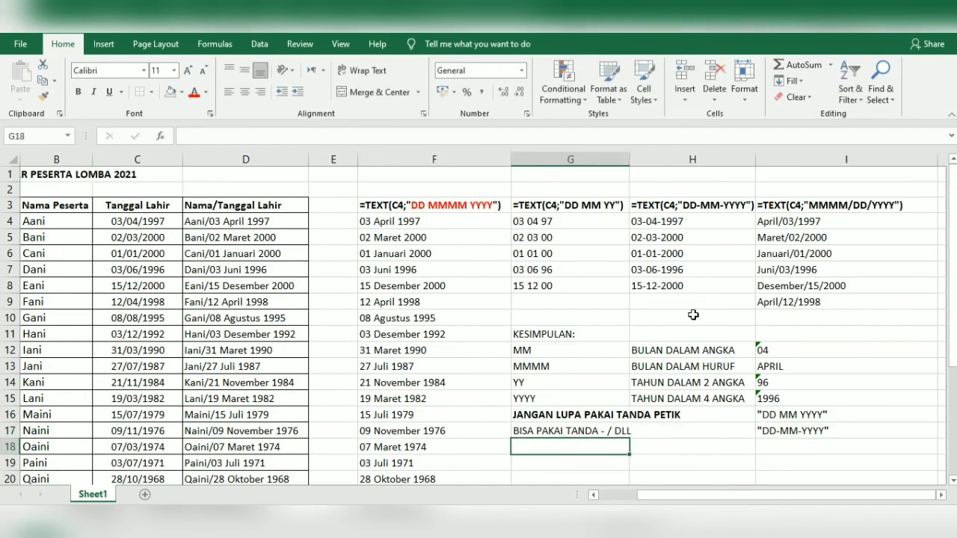
Enter the note BISA UBAH URUTANNYA SESUAI KEBUTUHAN in G18
text(BISA )
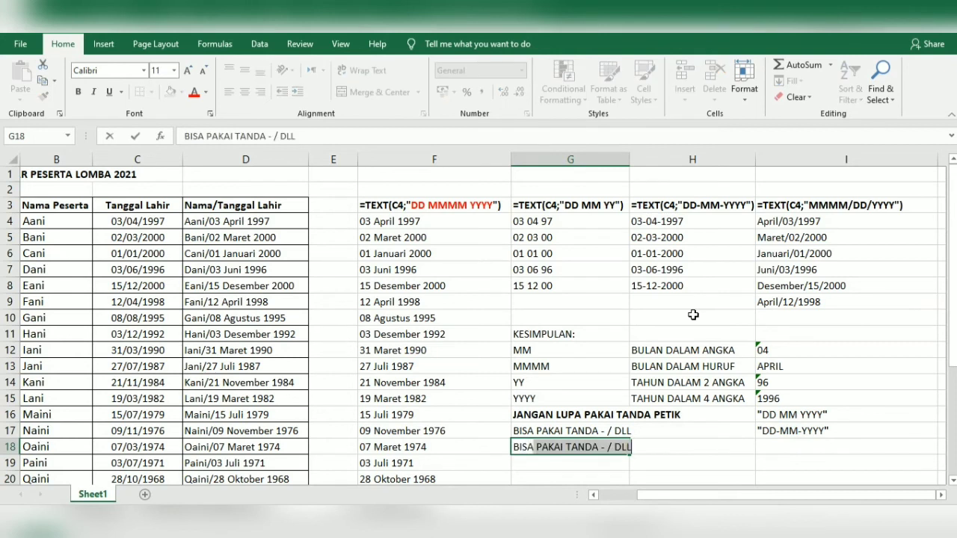
text(UBAH URUT)
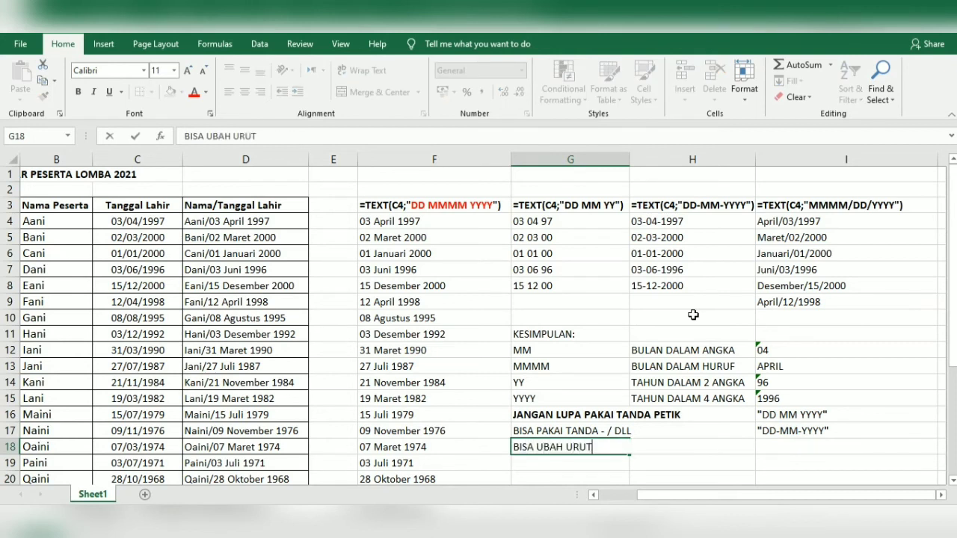
text(ANNYA SESUAI )
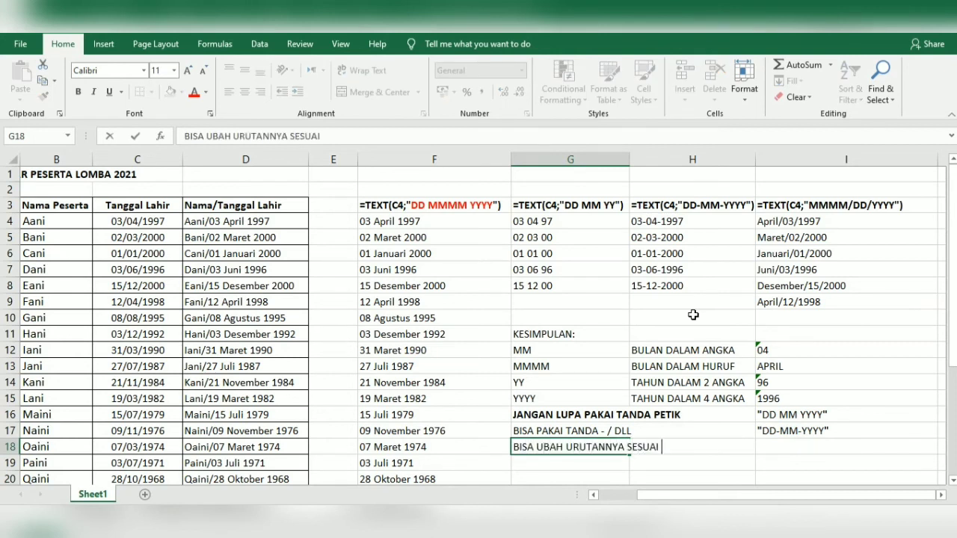
text(KEBUTUHAN)
key(Tab)
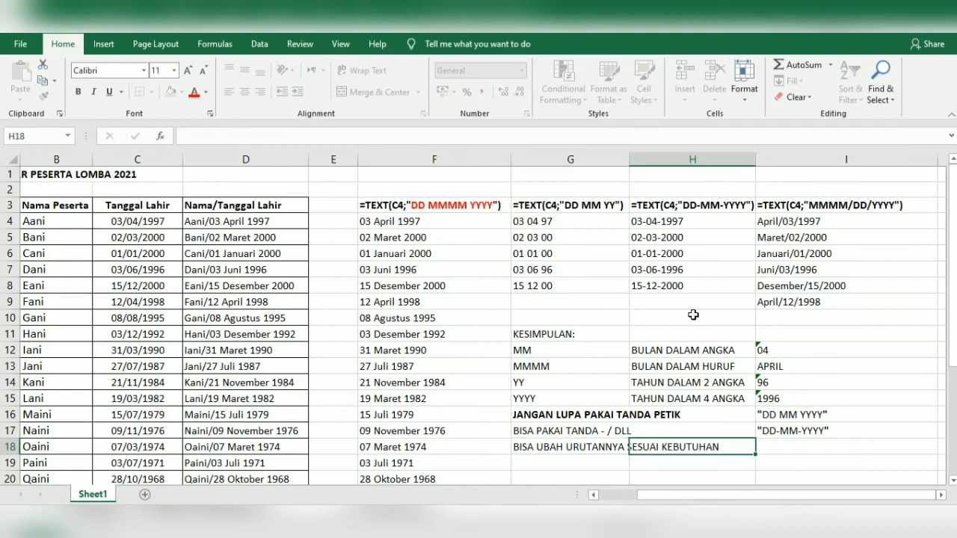
key(Tab)
Copy the dashed example into I18 and reorder it to "YYYY-MM-DD"
key(ctrl+d)
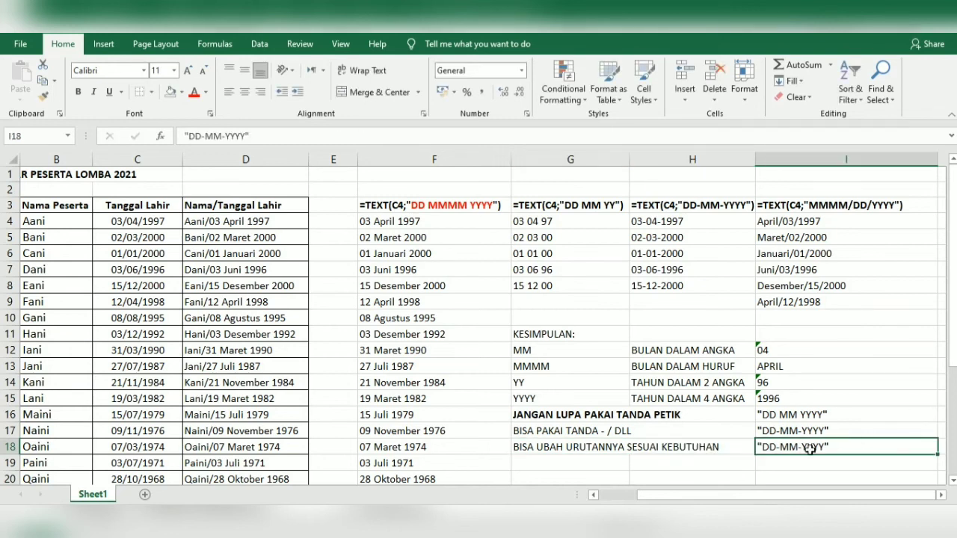
double_click(774, 447)
text(YU)
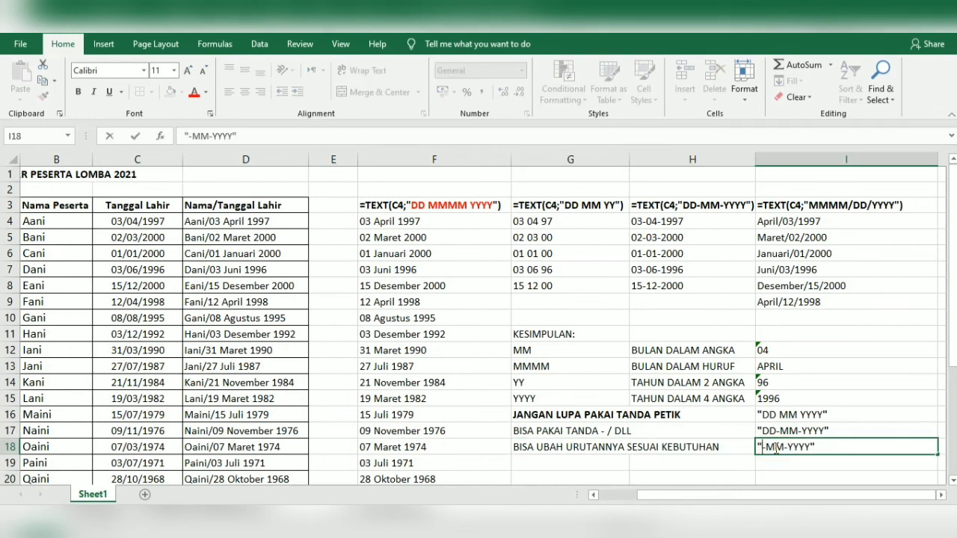
key(BackSpace)
text(YYYY)
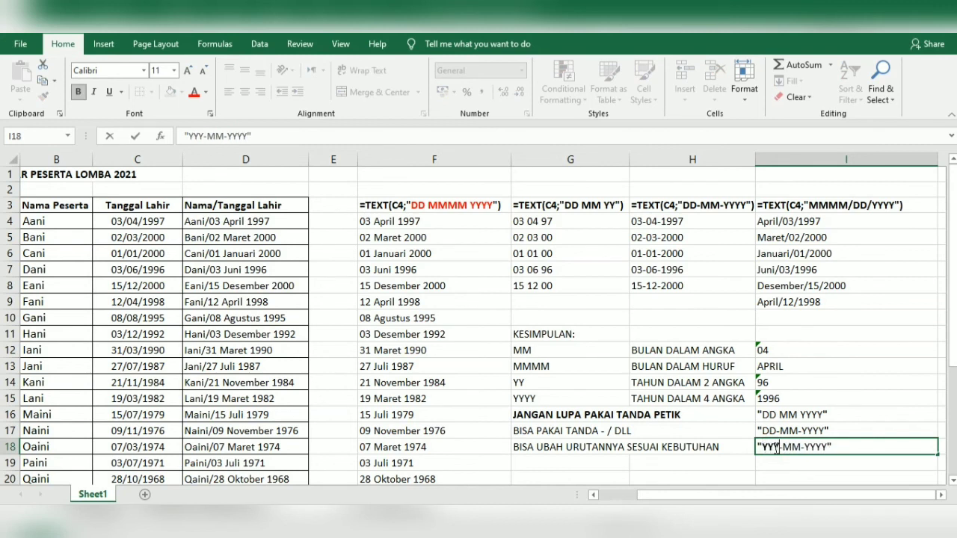
double_click(814, 446)
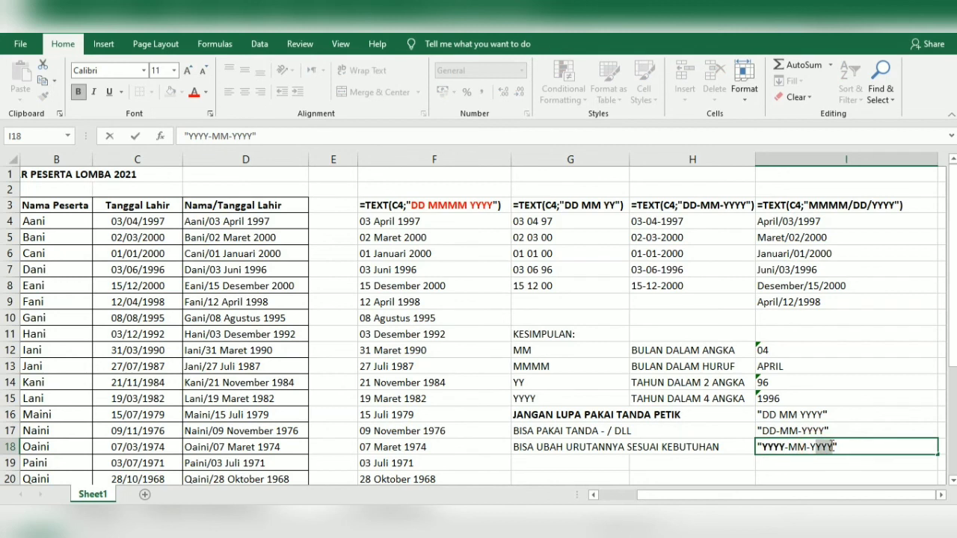
key(BackSpace)
text(DD)
key(Return)
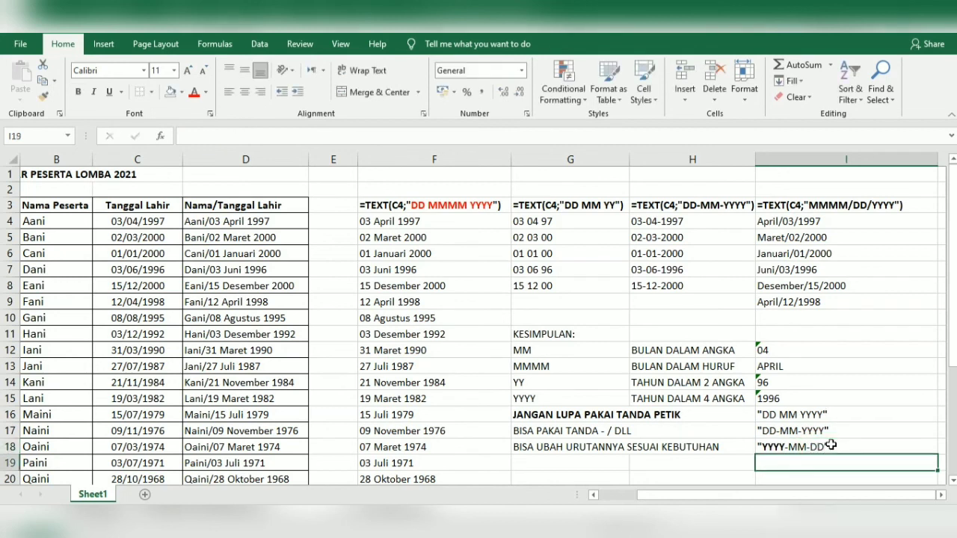
Fill the KESIMPULAN block G11:I18 with yellow
drag(557, 333, 778, 446)
click(180, 92)
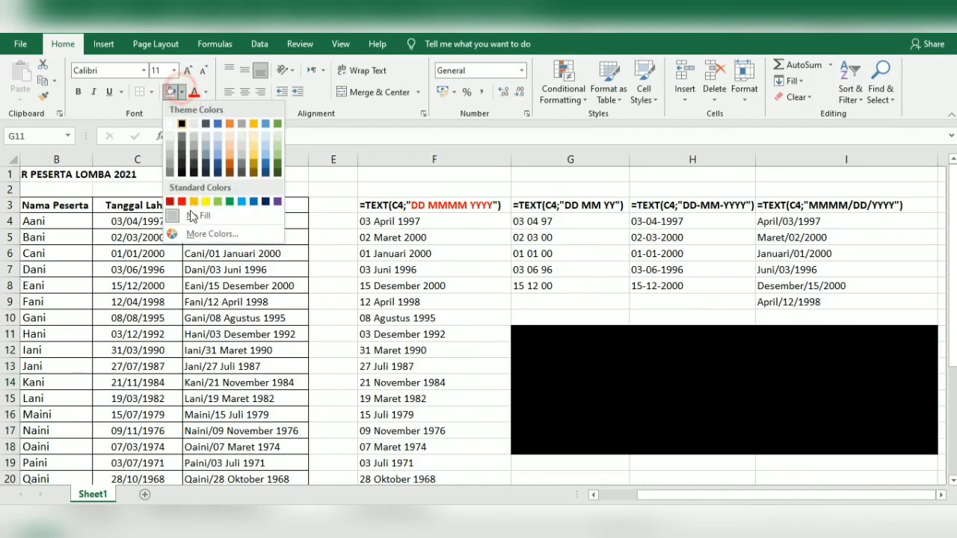
click(205, 197)
Bold the KESIMPULAN: heading in G11 and the labels in G12:G18
click(533, 334)
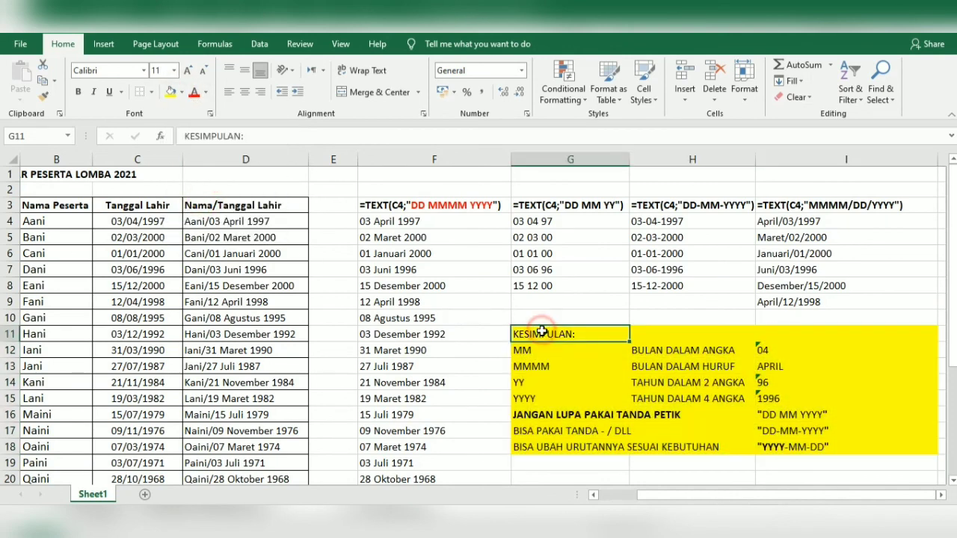
key(ctrl+b)
drag(534, 351, 534, 441)
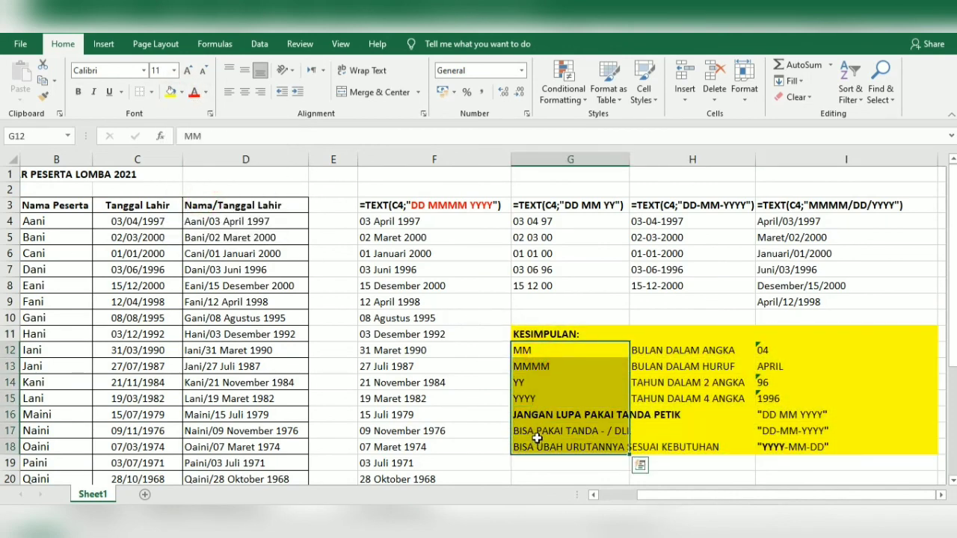
key(ctrl+b)
click(619, 399)
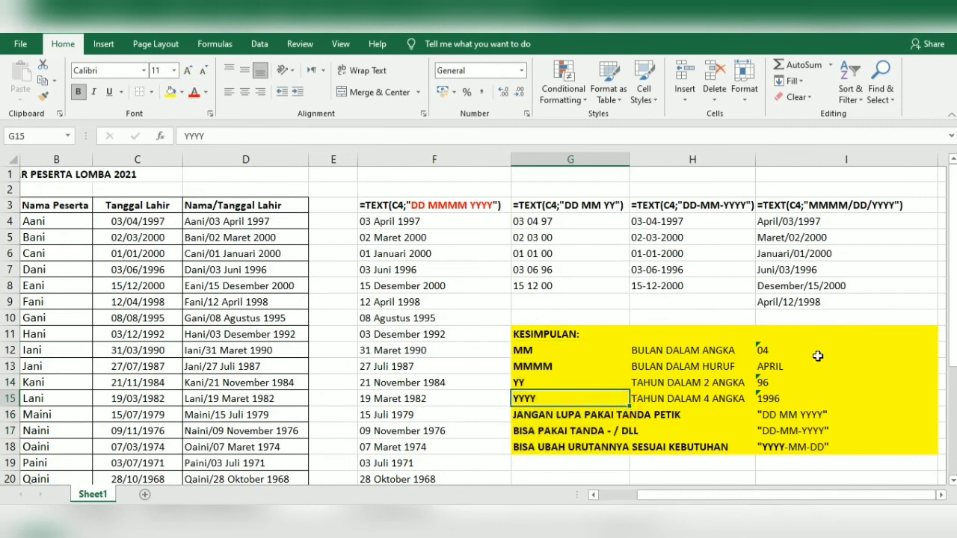
mouse_move(590, 334)
mouse_down()
mouse_move(628, 419)
mouse_move(804, 447)
mouse_up()
click(796, 471)
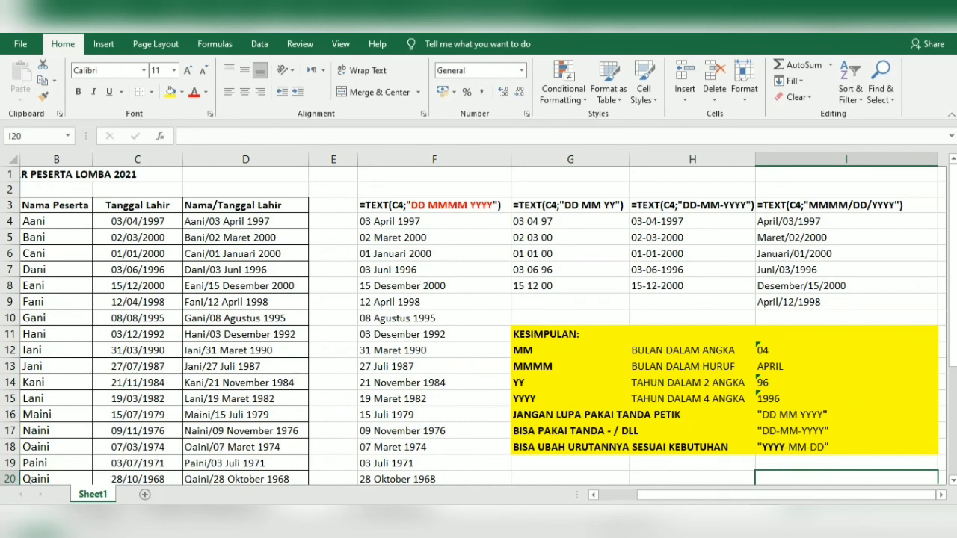
click(550, 523)
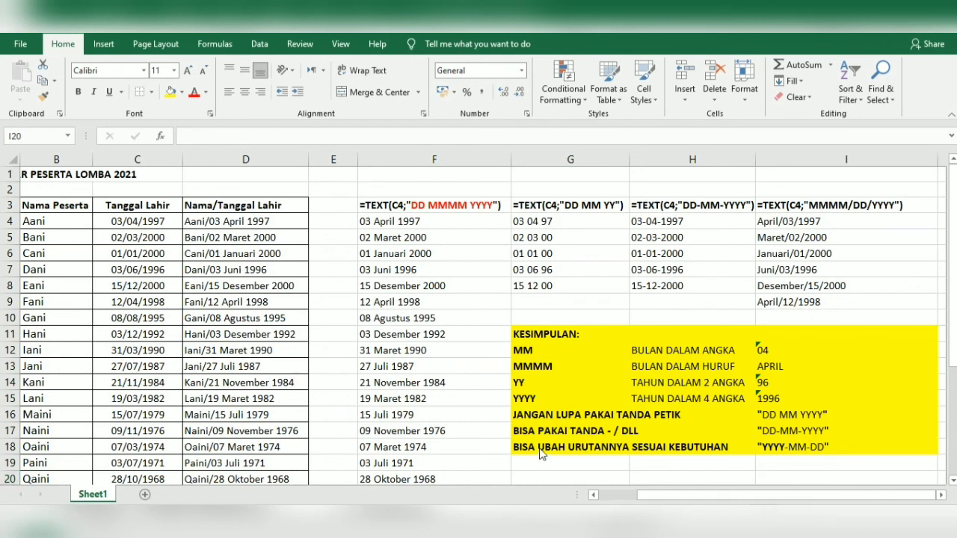